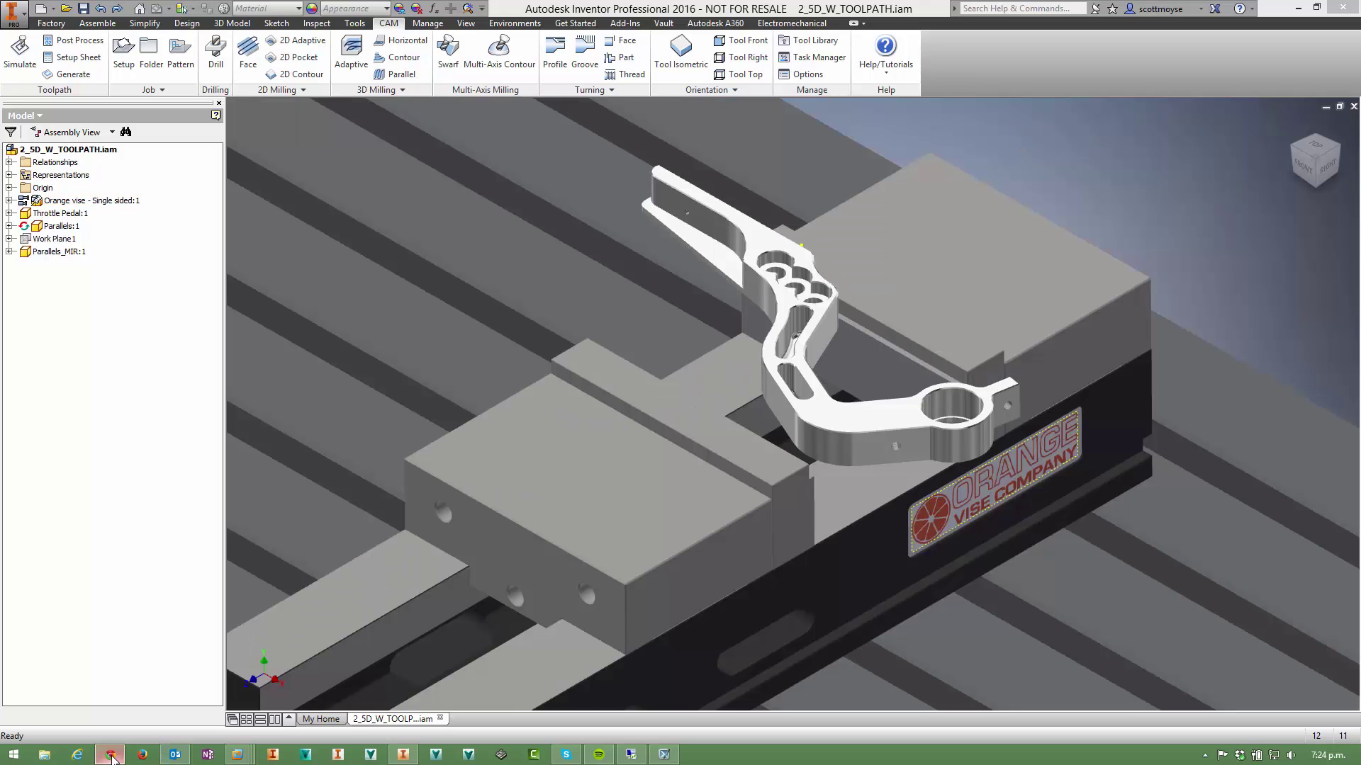
- Copy the Toggle_Model_CAM code block from the Autodesk CAM Forum reply and return to Inventor
left_click(112, 755)
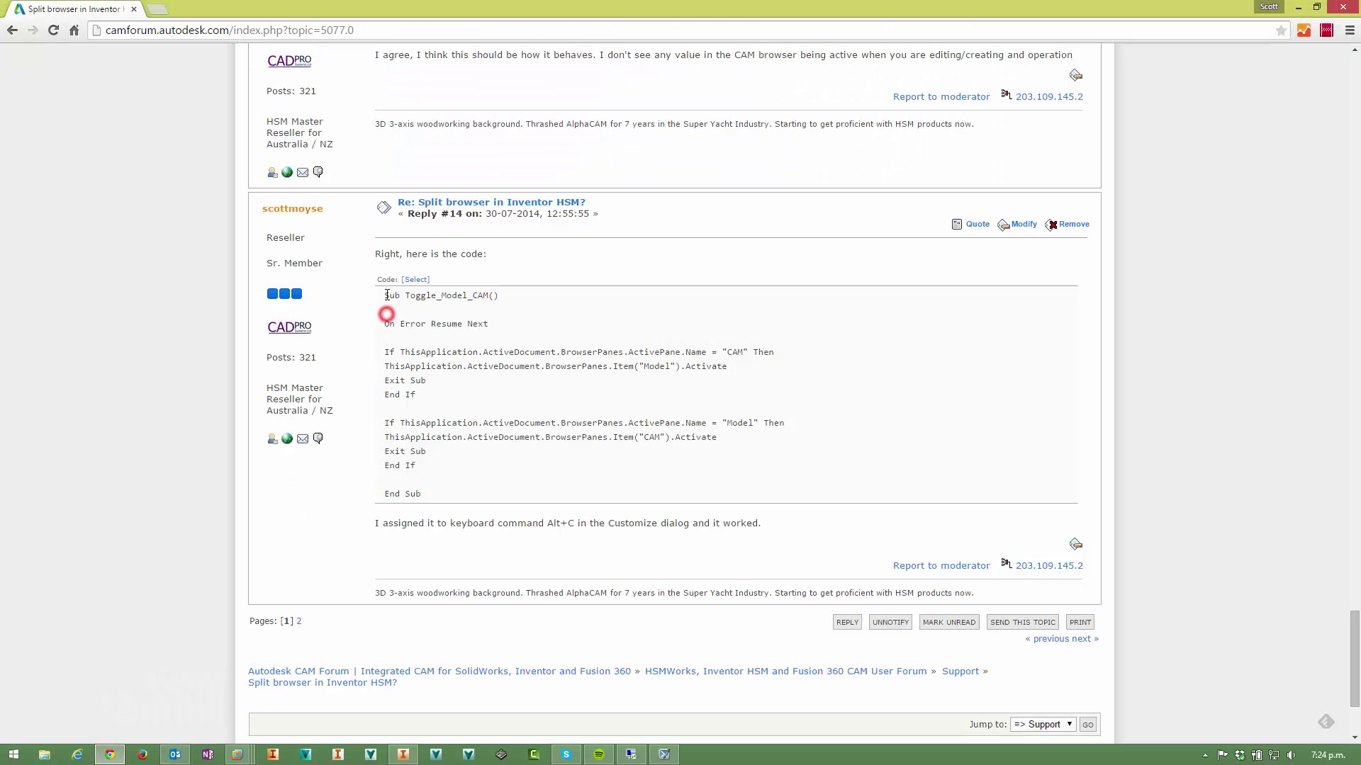
left_click_drag(383, 295, 458, 496)
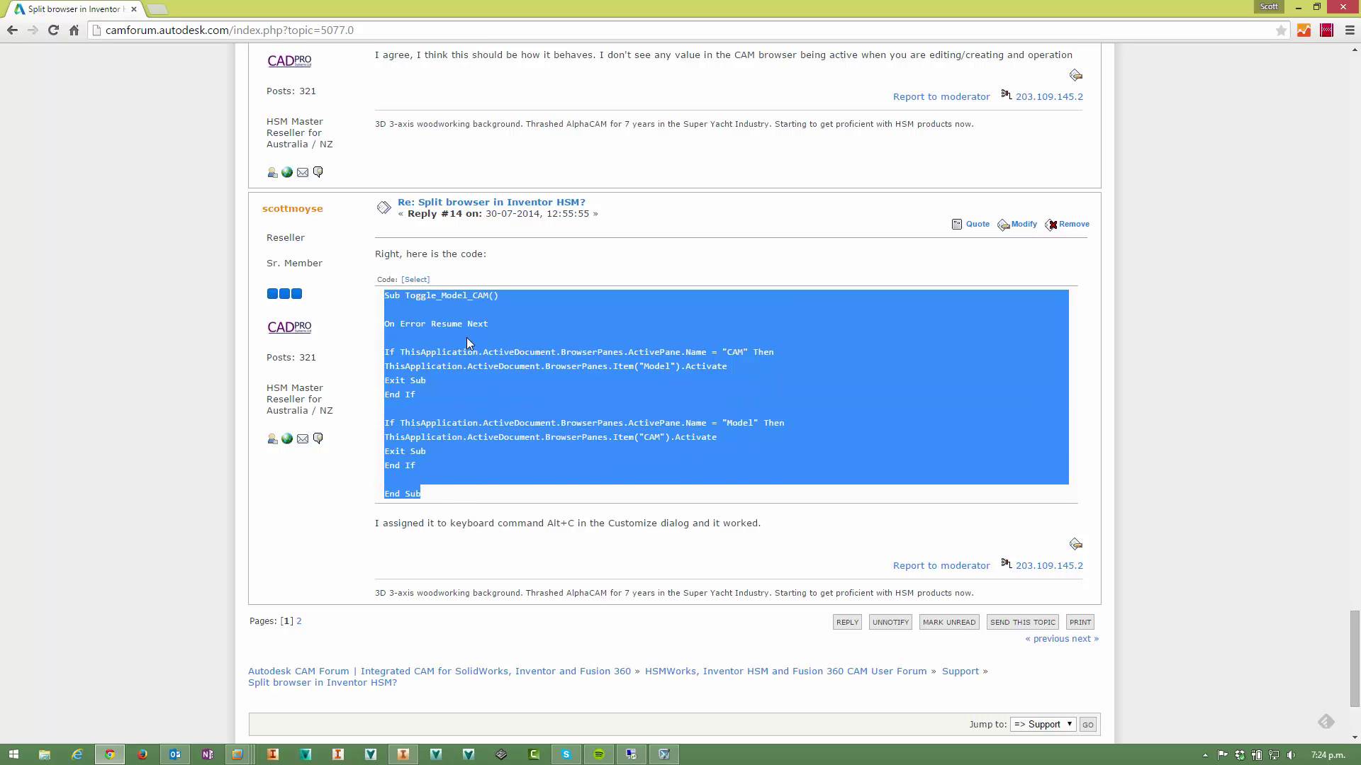
left_click(492, 323)
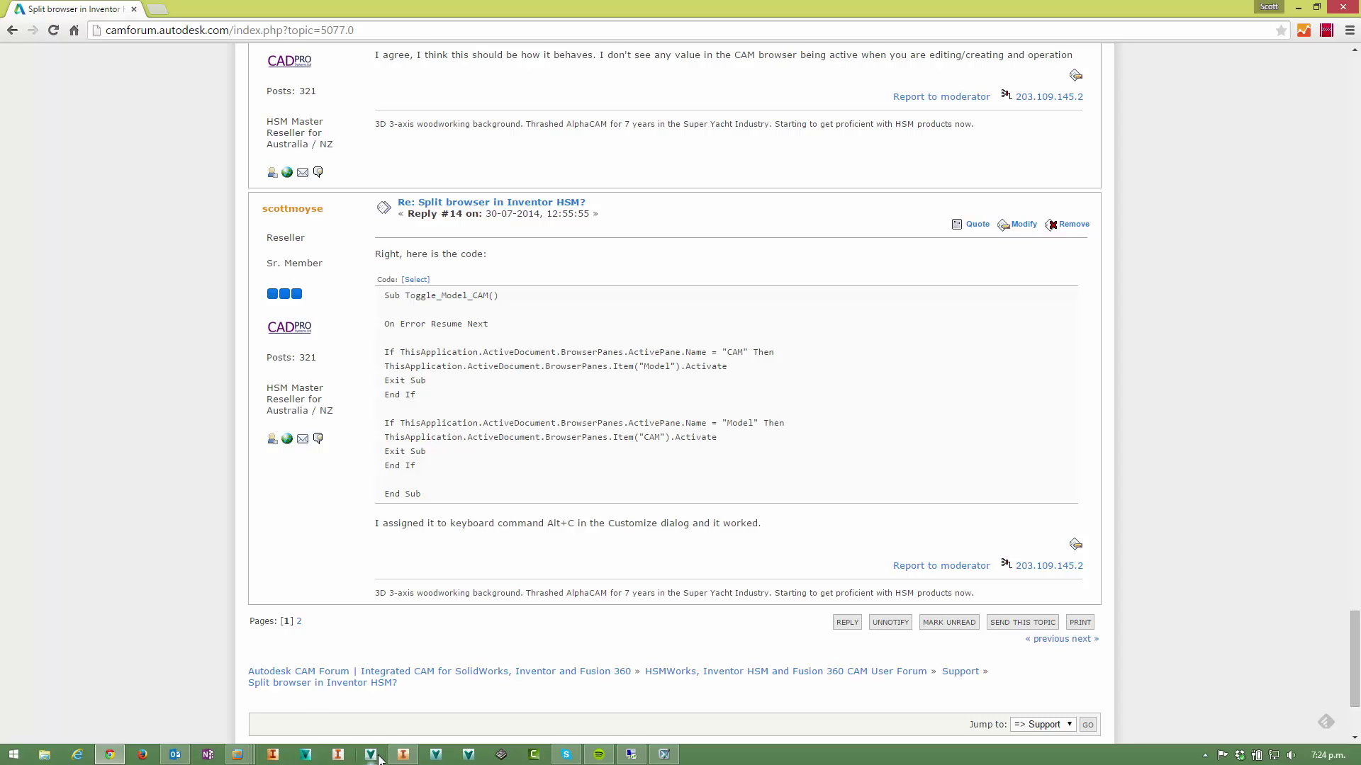
left_click(404, 754)
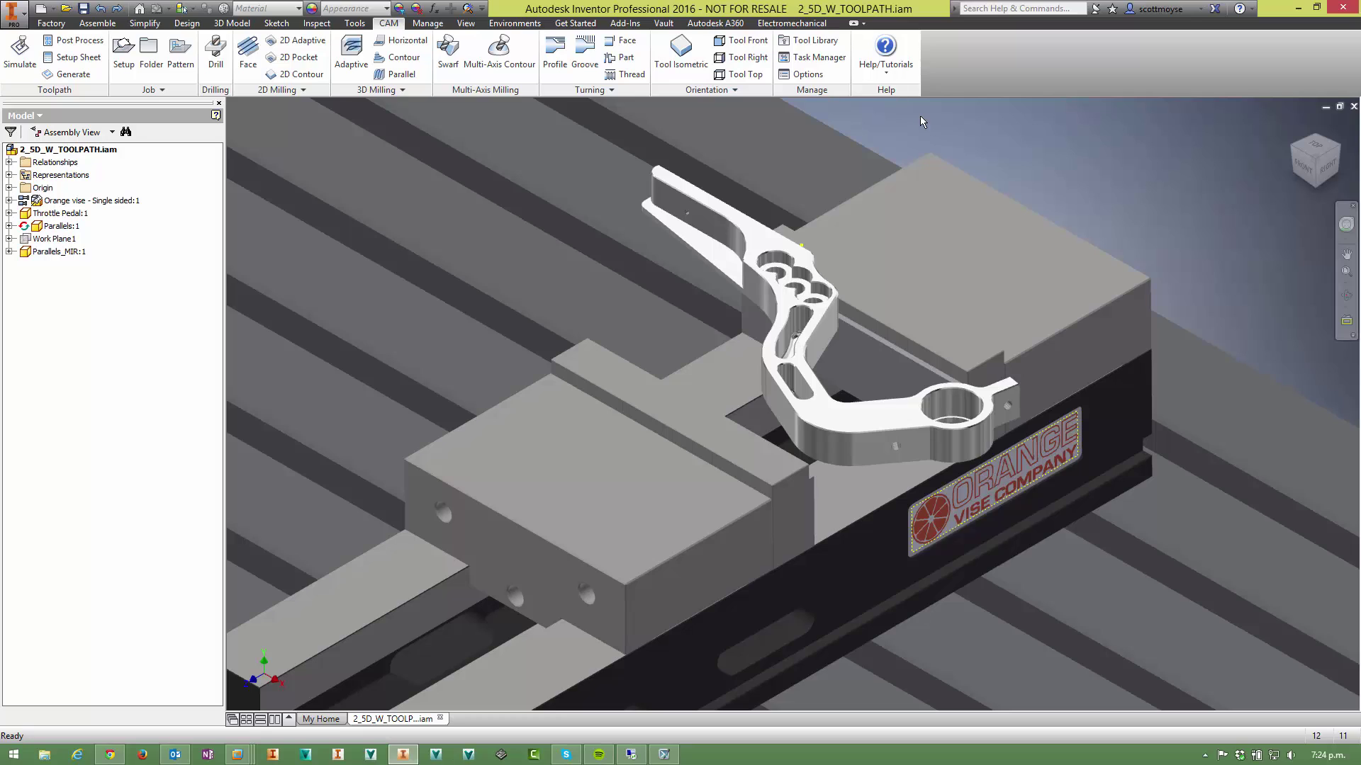
- In the VBA editor (Alt+F11), insert a new module into the application project's Modules folder
key("alt+F11")
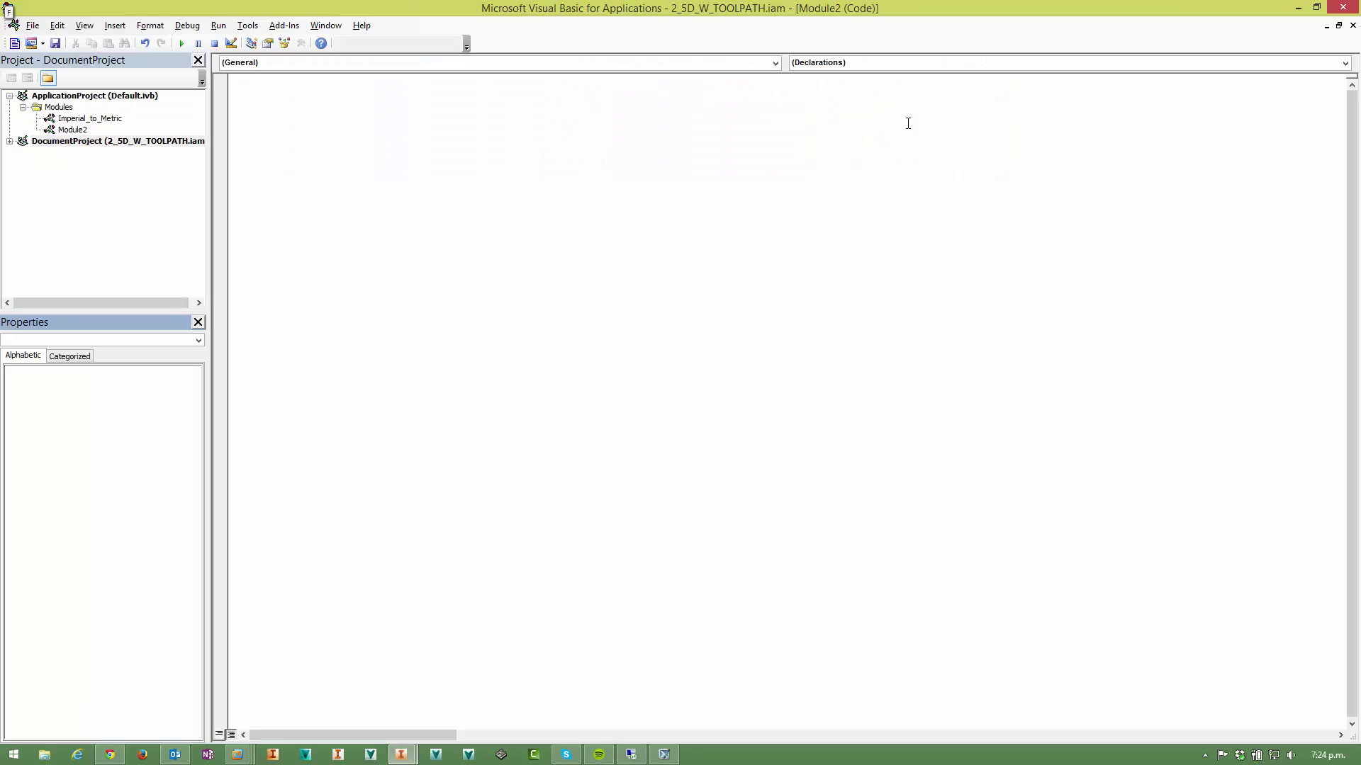
double_click(22, 141)
left_click(69, 96)
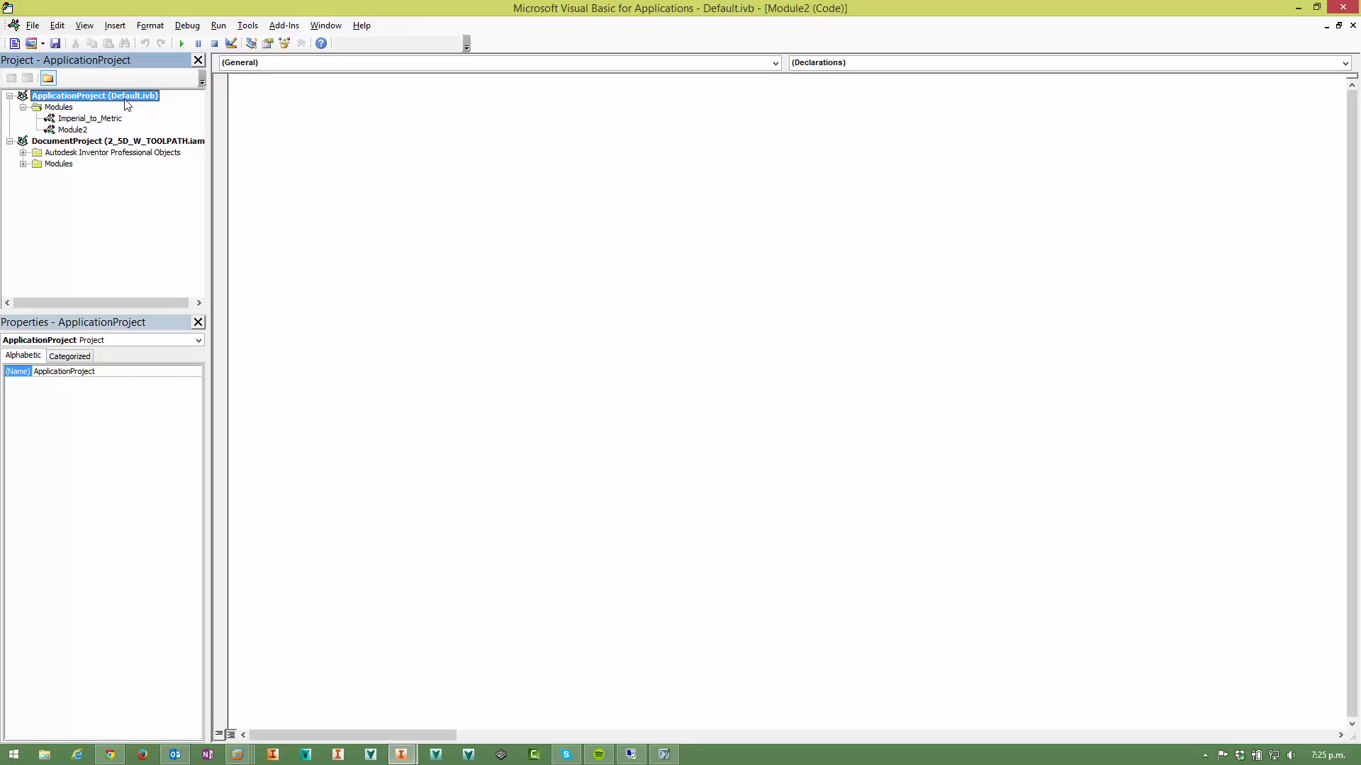
left_click(76, 141)
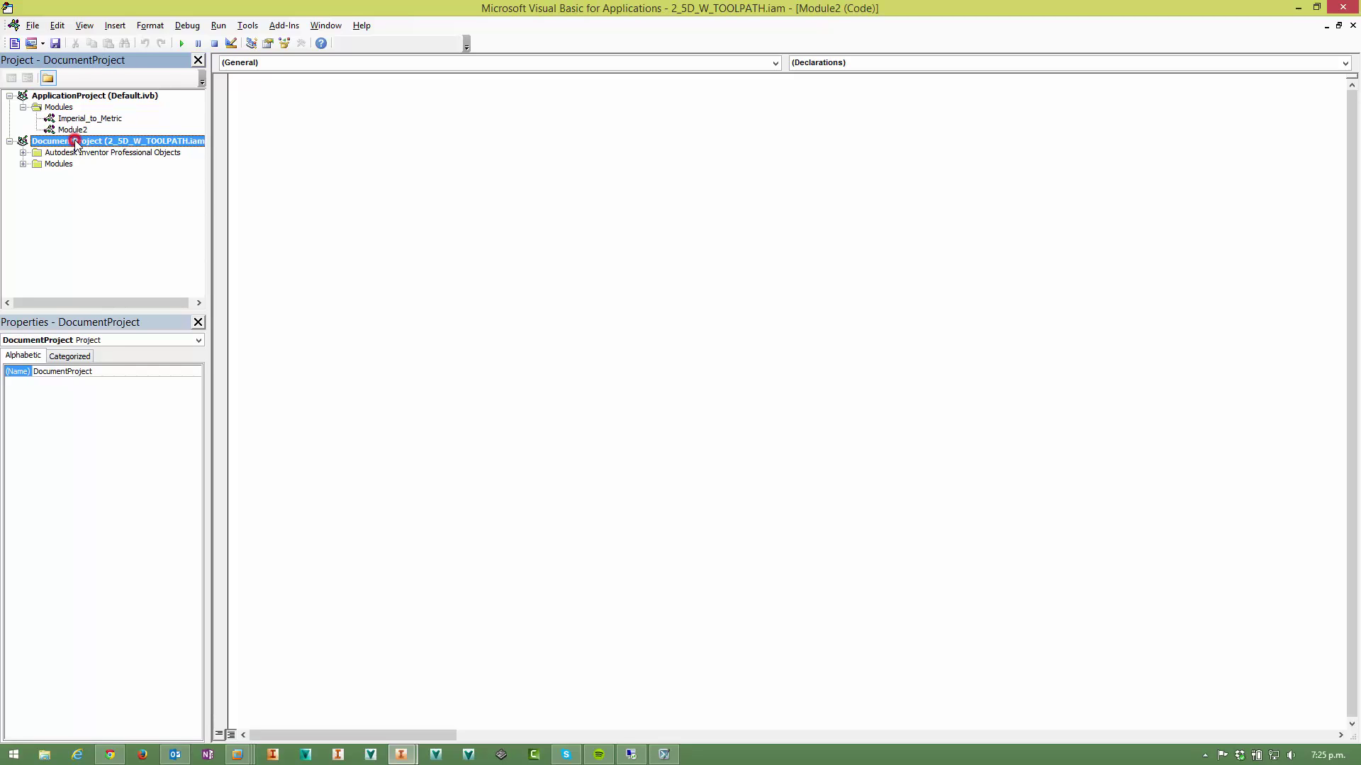
left_click(59, 107)
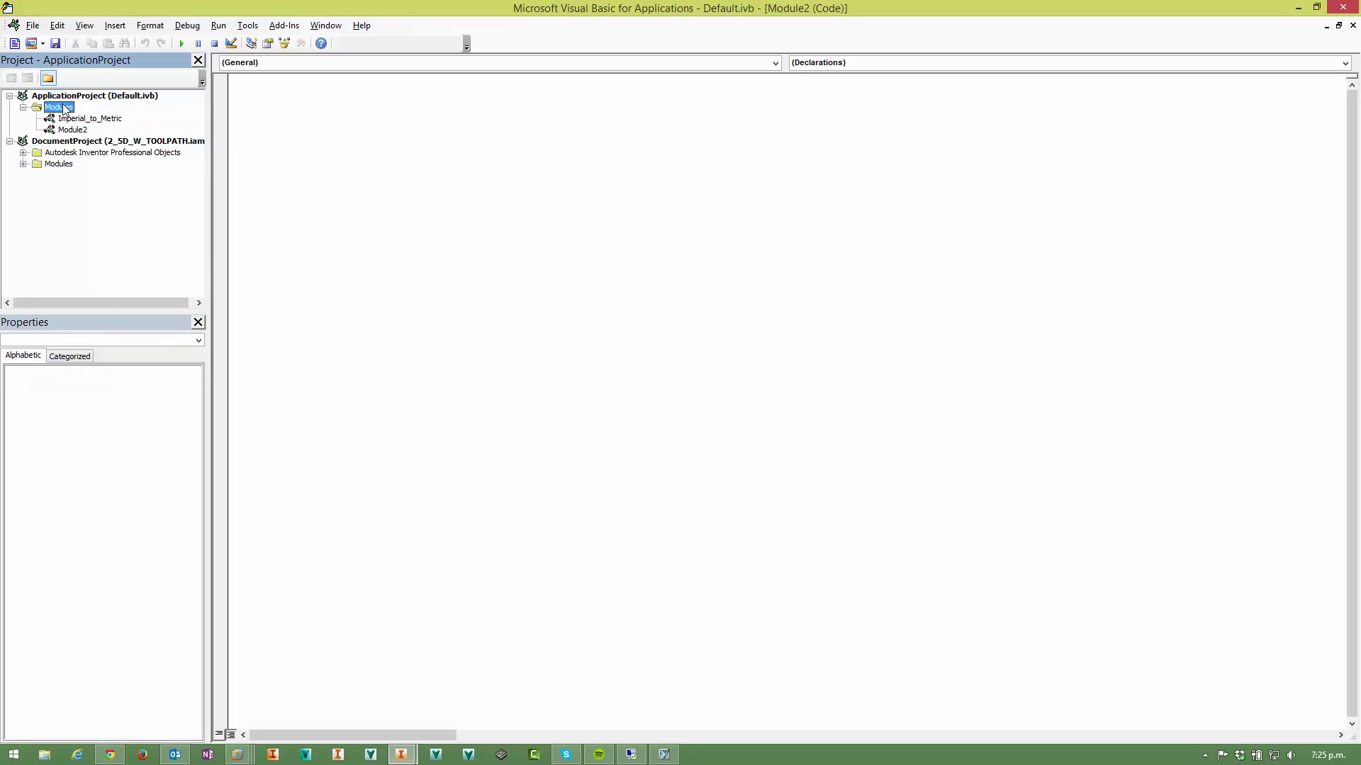
right_click(63, 106)
mouse_move(77, 163)
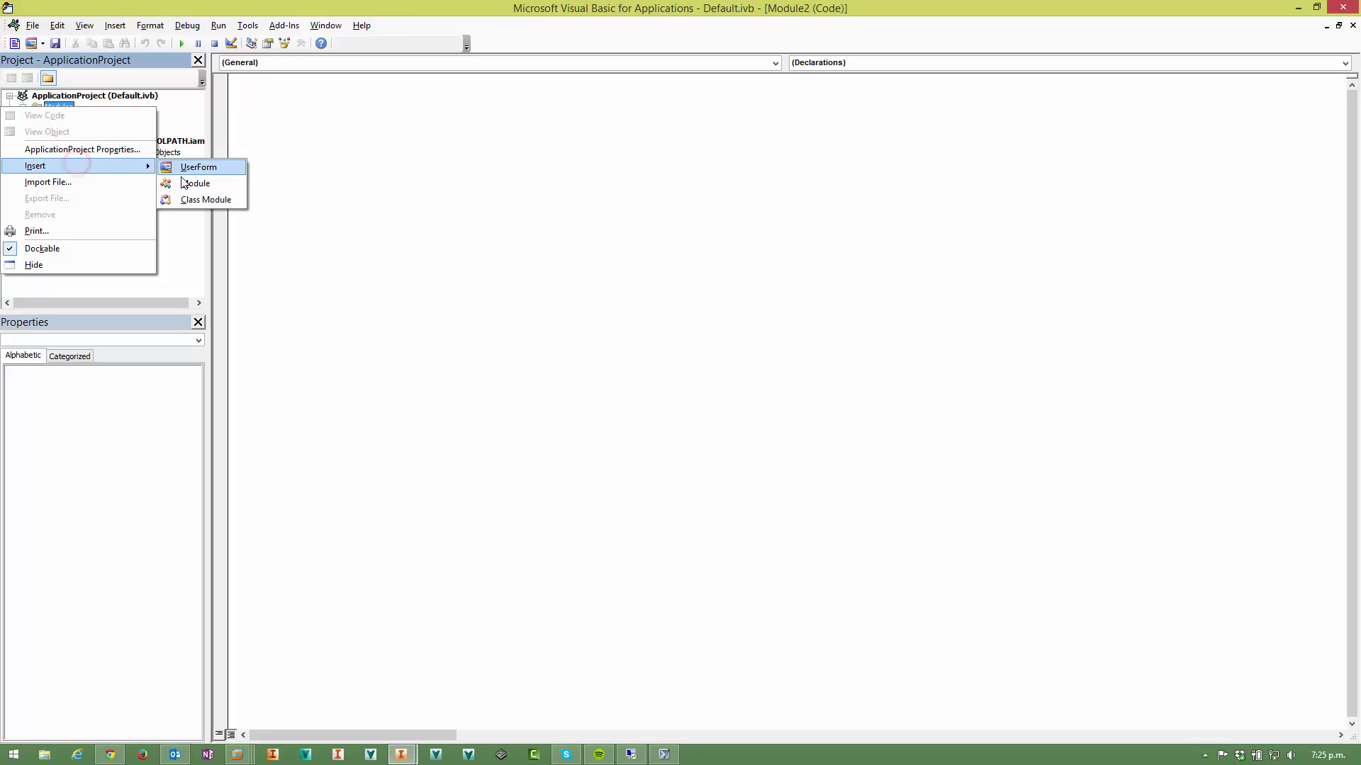
left_click(186, 183)
- Rename the new Module1 to CAM_Toggle in its Properties
left_click(78, 130)
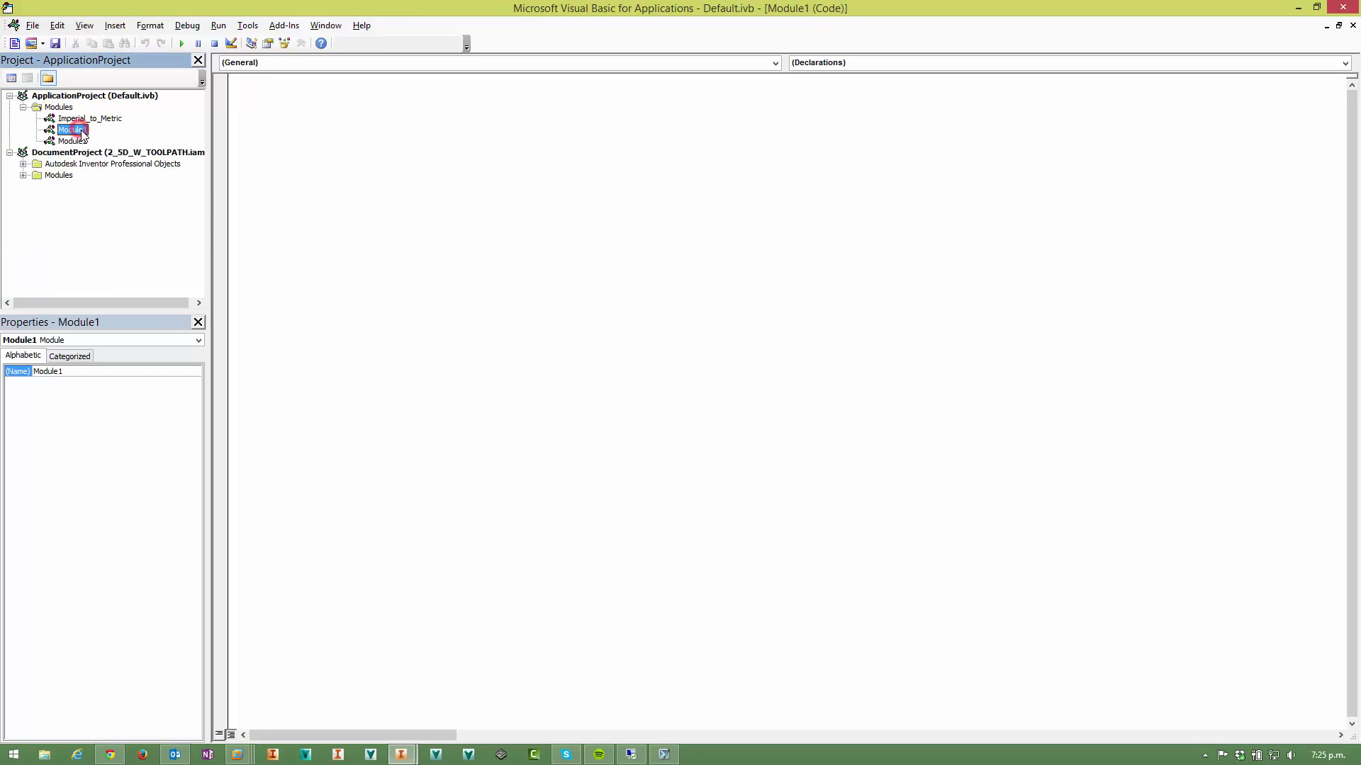
double_click(72, 371)
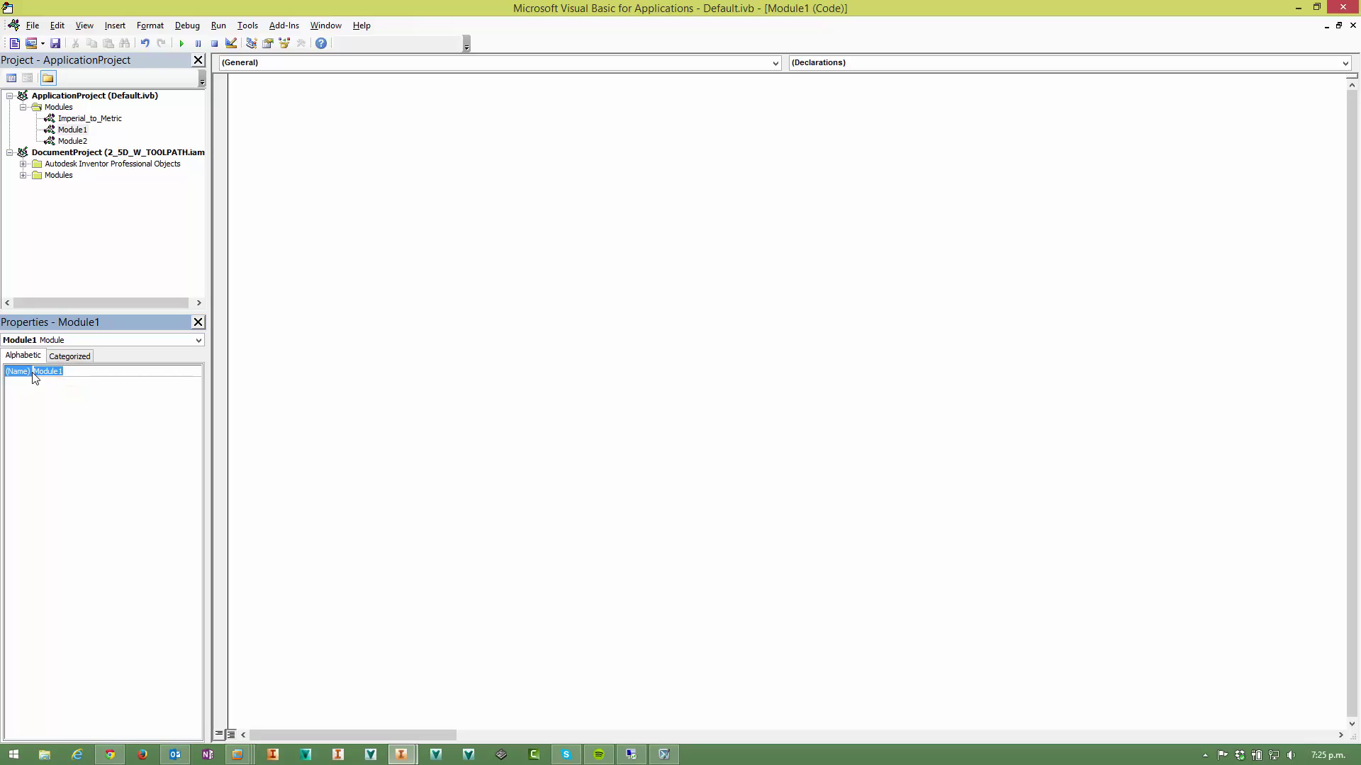
type("CAM_Brow")
key("Return")
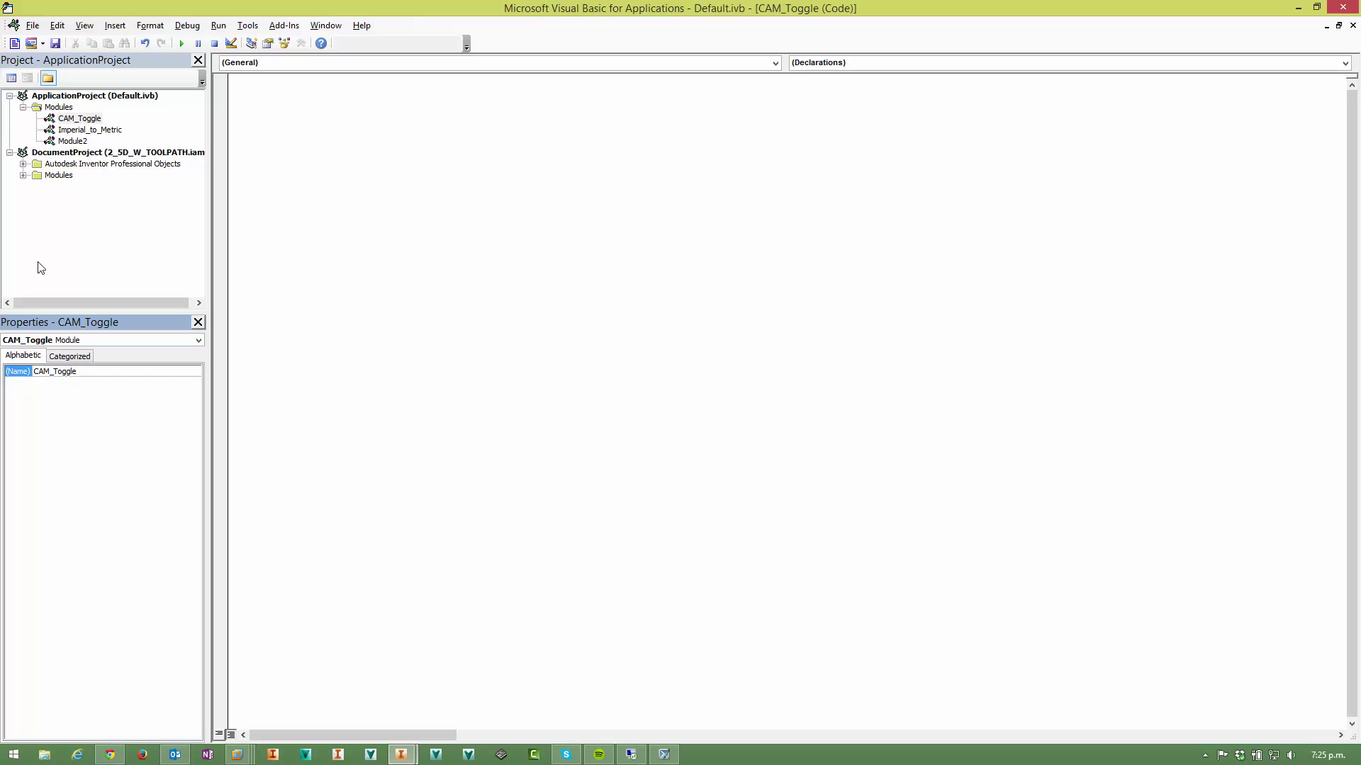
- Paste the Toggle_Model_CAM code into the module, save it, and close the VBA editor
right_click(331, 155)
left_click(277, 193)
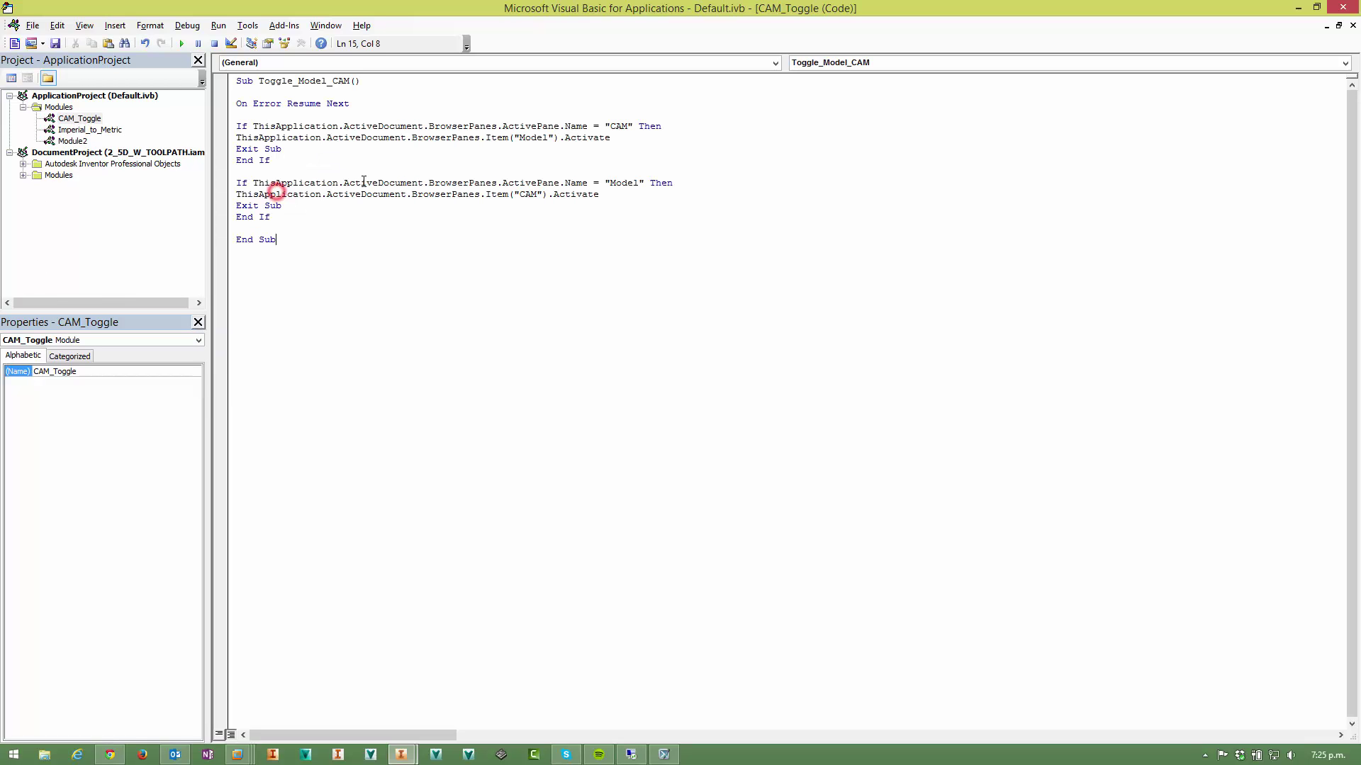
left_click(55, 43)
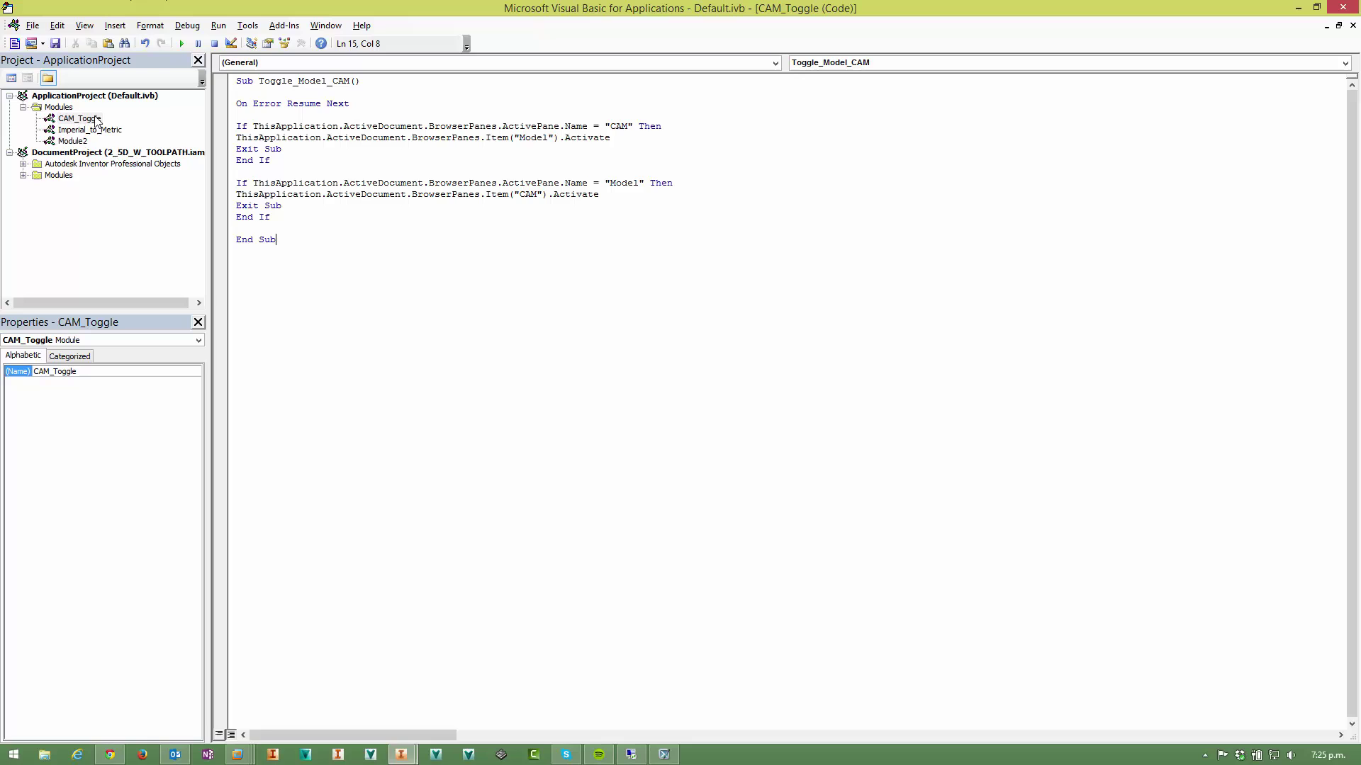
left_click(1342, 8)
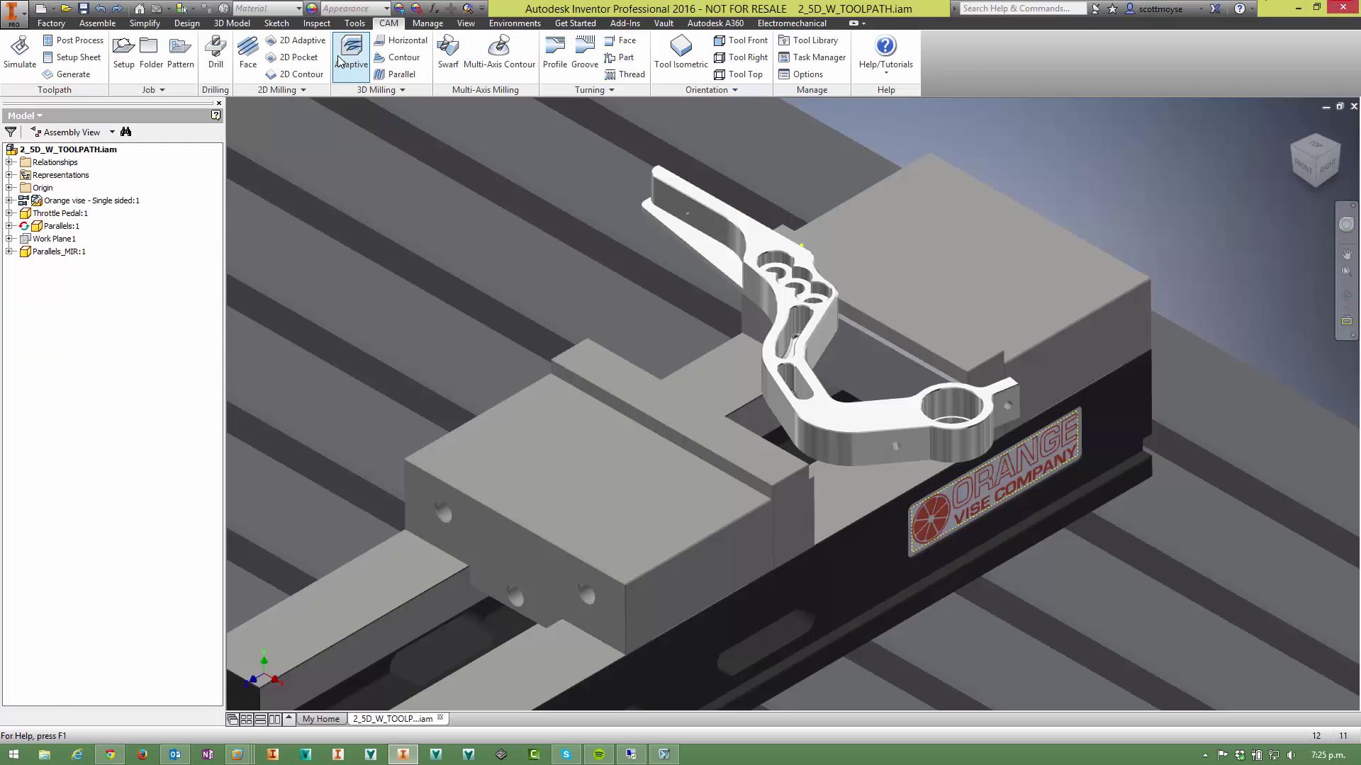
- Run CAM_Toggle.Toggle_Model_CAM from All Application Projects to show the CAM browser
left_click(355, 24)
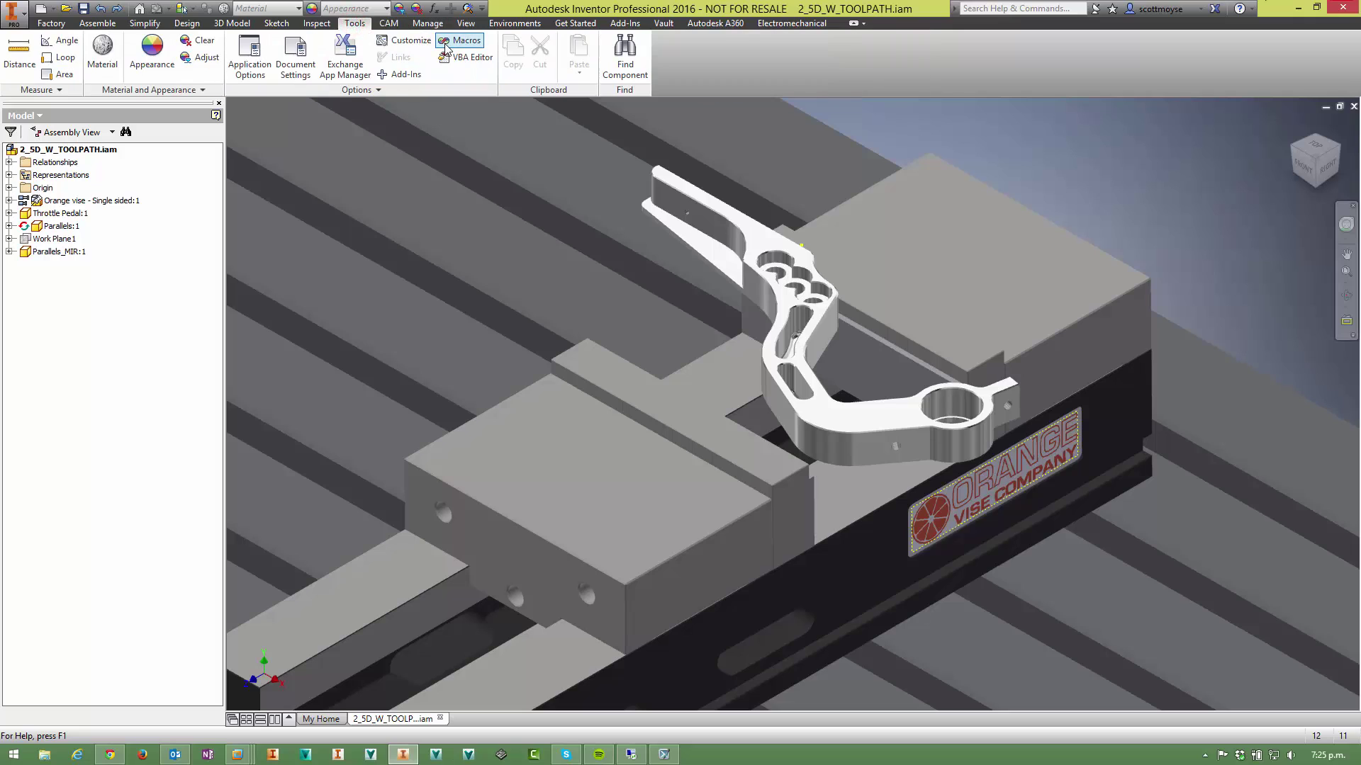
left_click(447, 43)
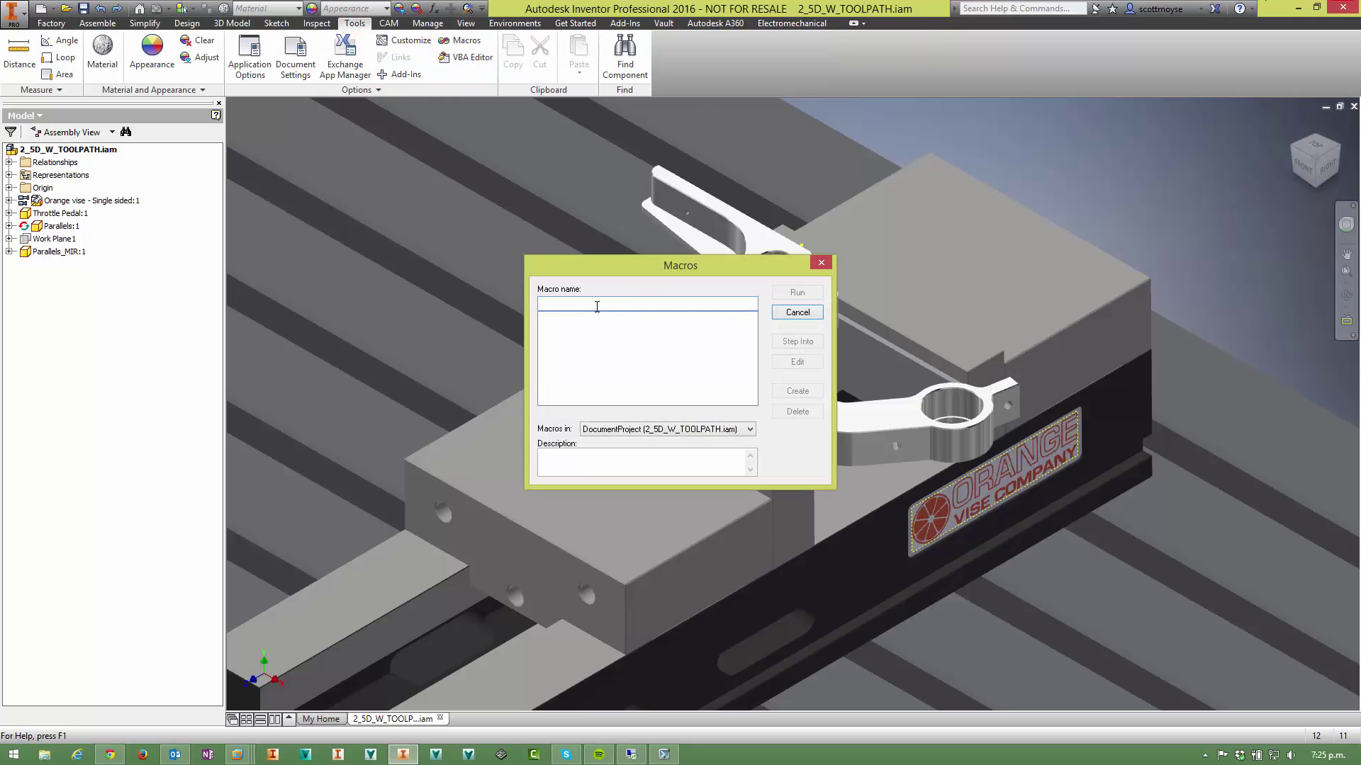
left_click(711, 431)
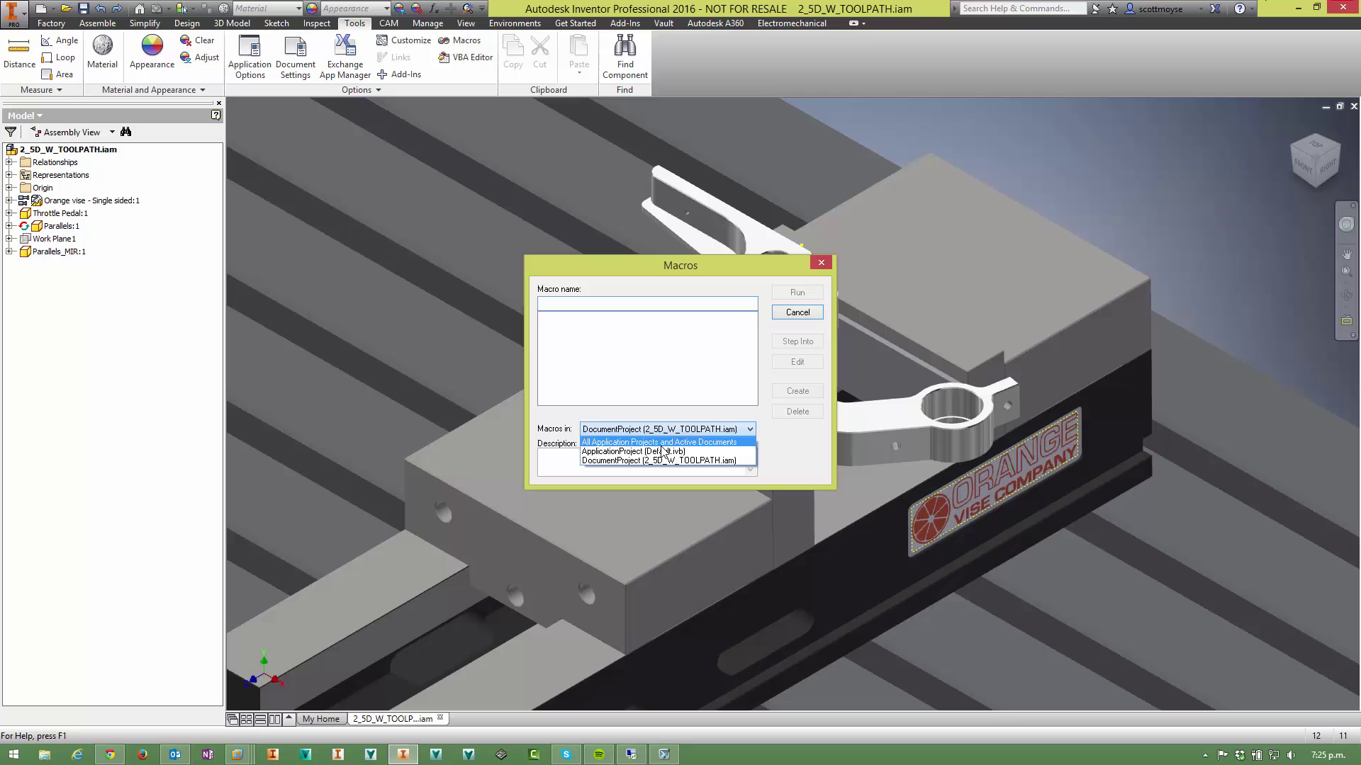
left_click(661, 446)
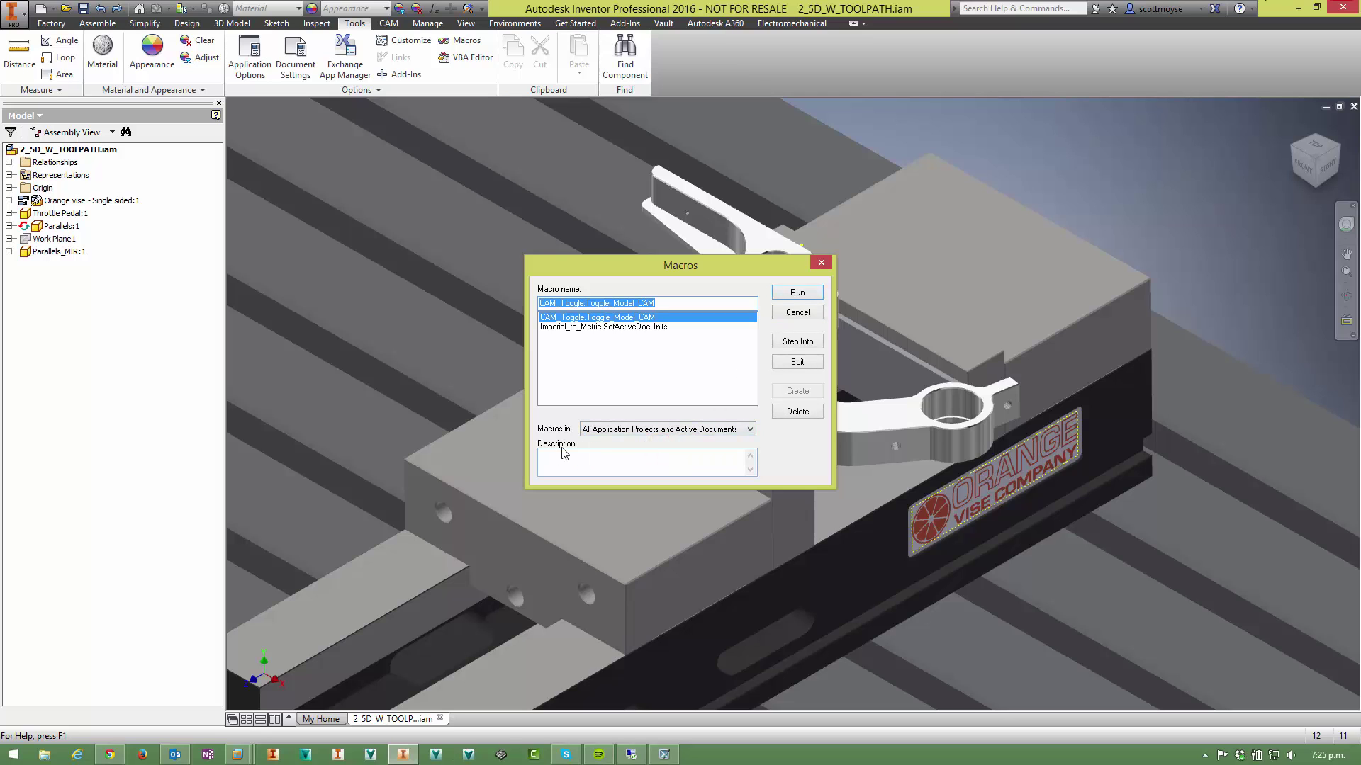
left_click(798, 292)
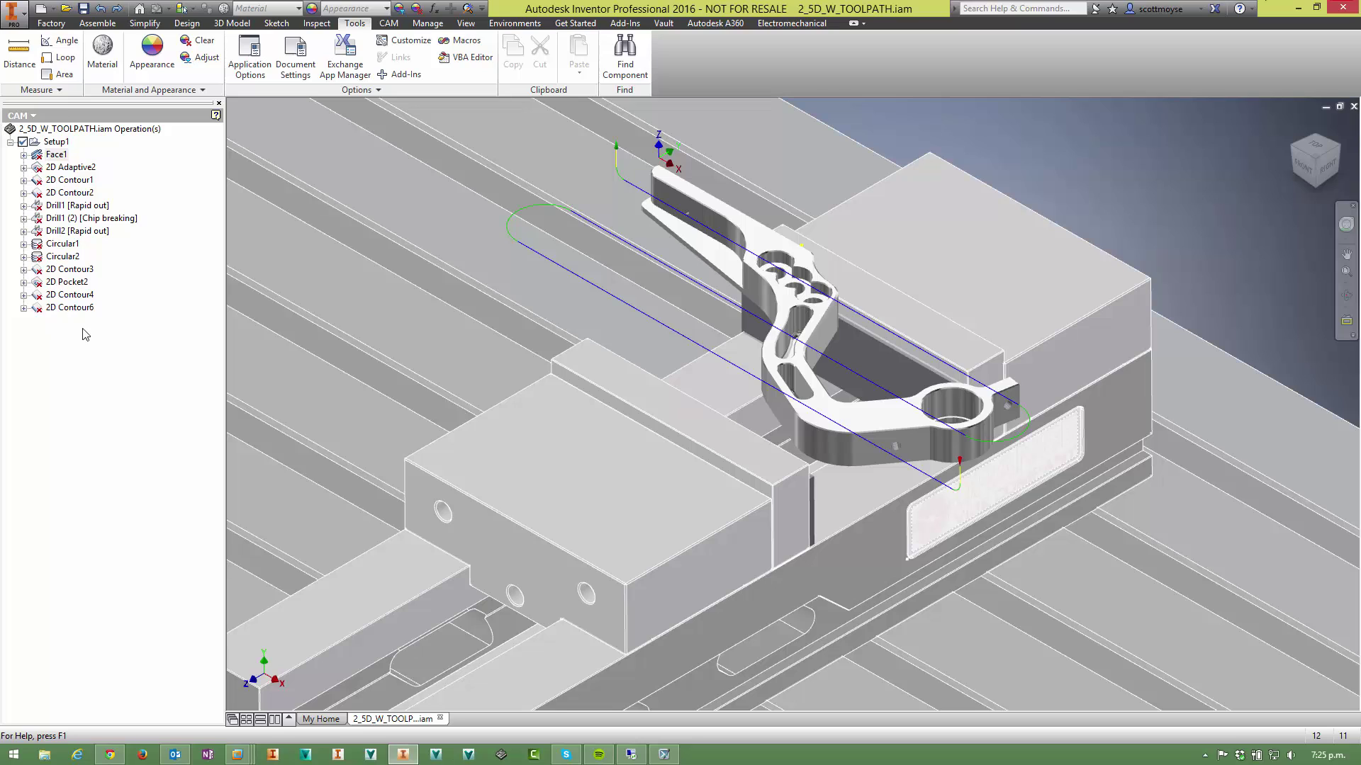
- Run Toggle_Model_CAM again to switch the browser back to the Model tree
left_click(460, 40)
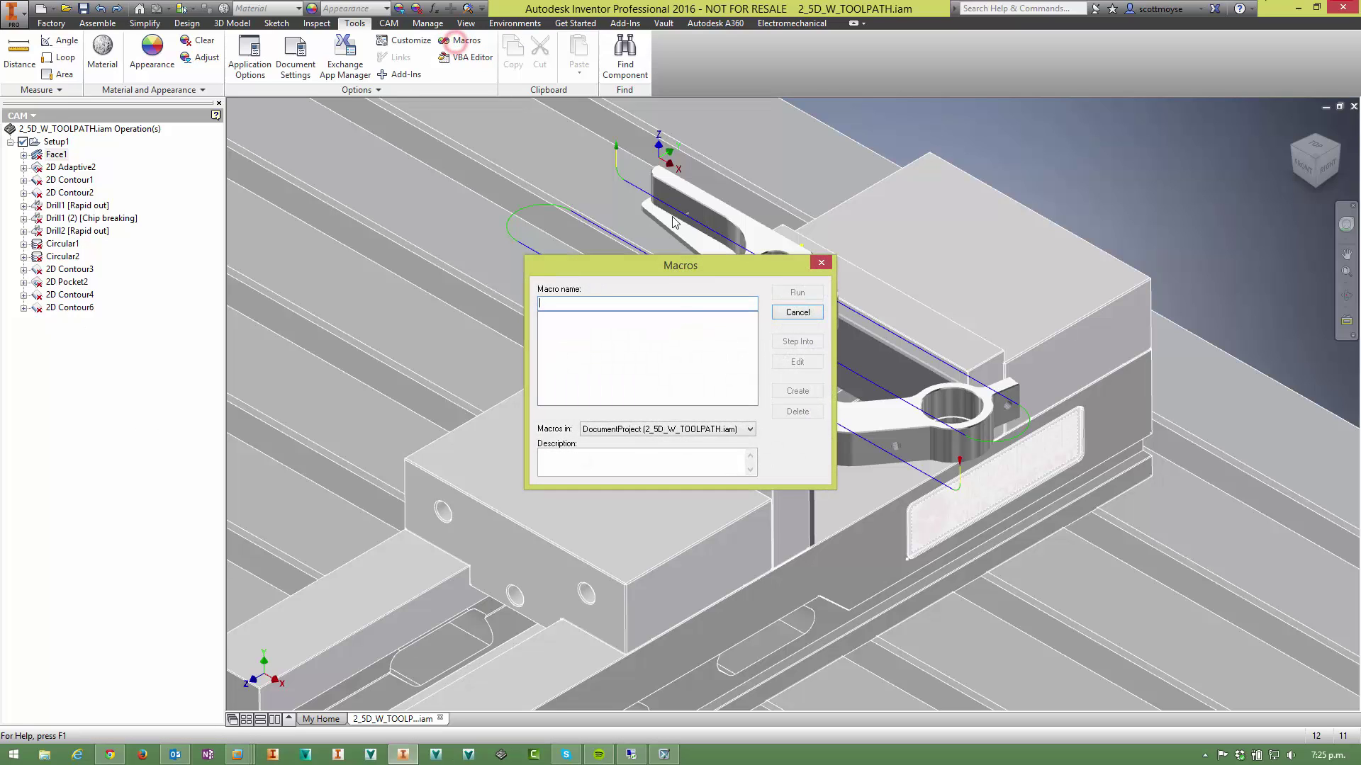
left_click(677, 430)
left_click(648, 439)
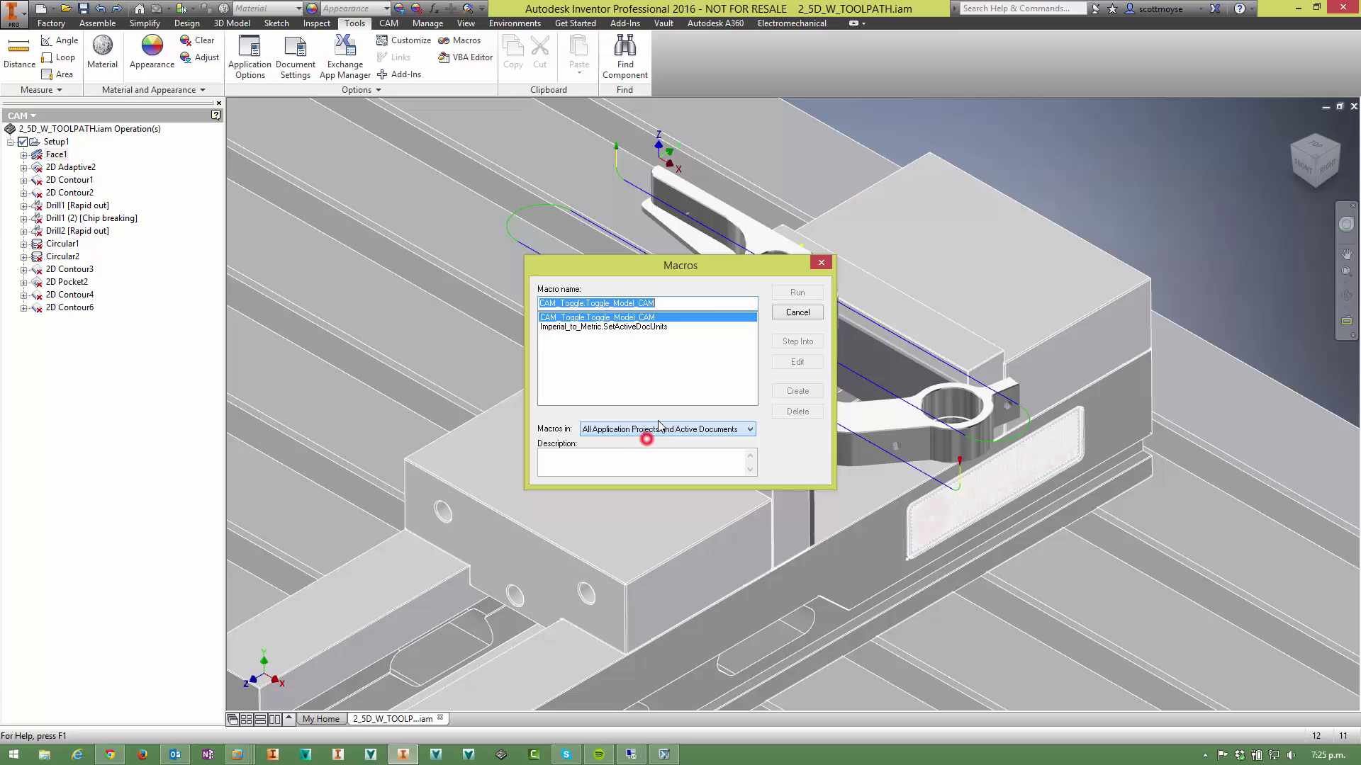
left_click(787, 293)
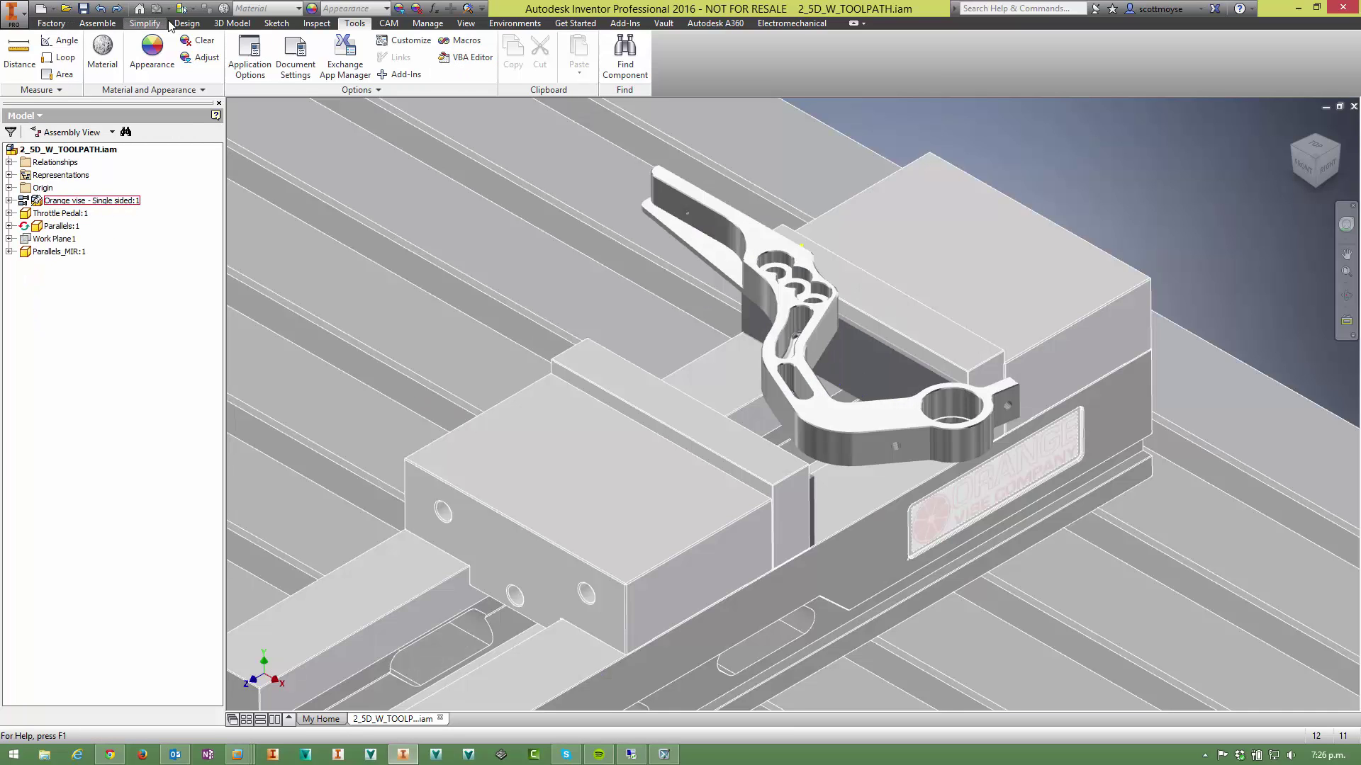
- Open the Customize Keyboard settings filtered to the Macros category
left_click(389, 23)
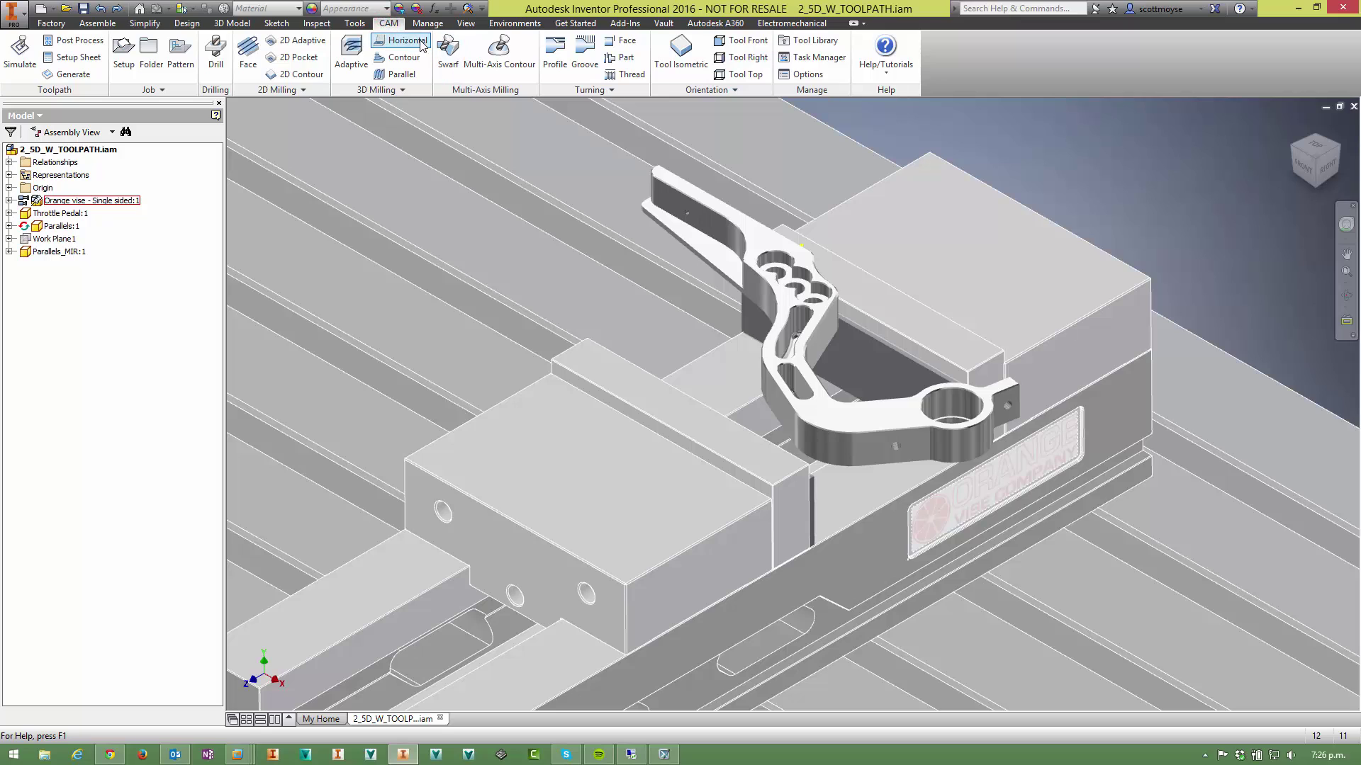
right_click(851, 77)
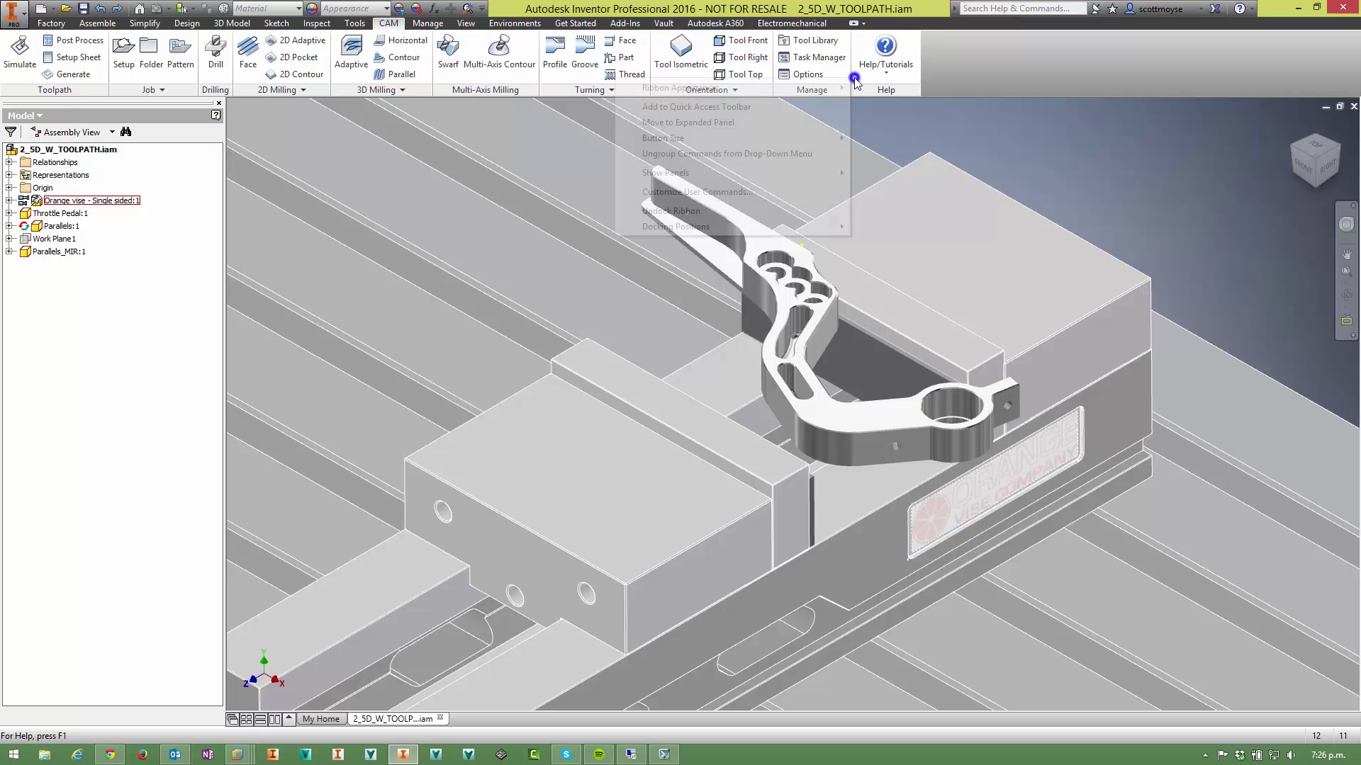
left_click(681, 193)
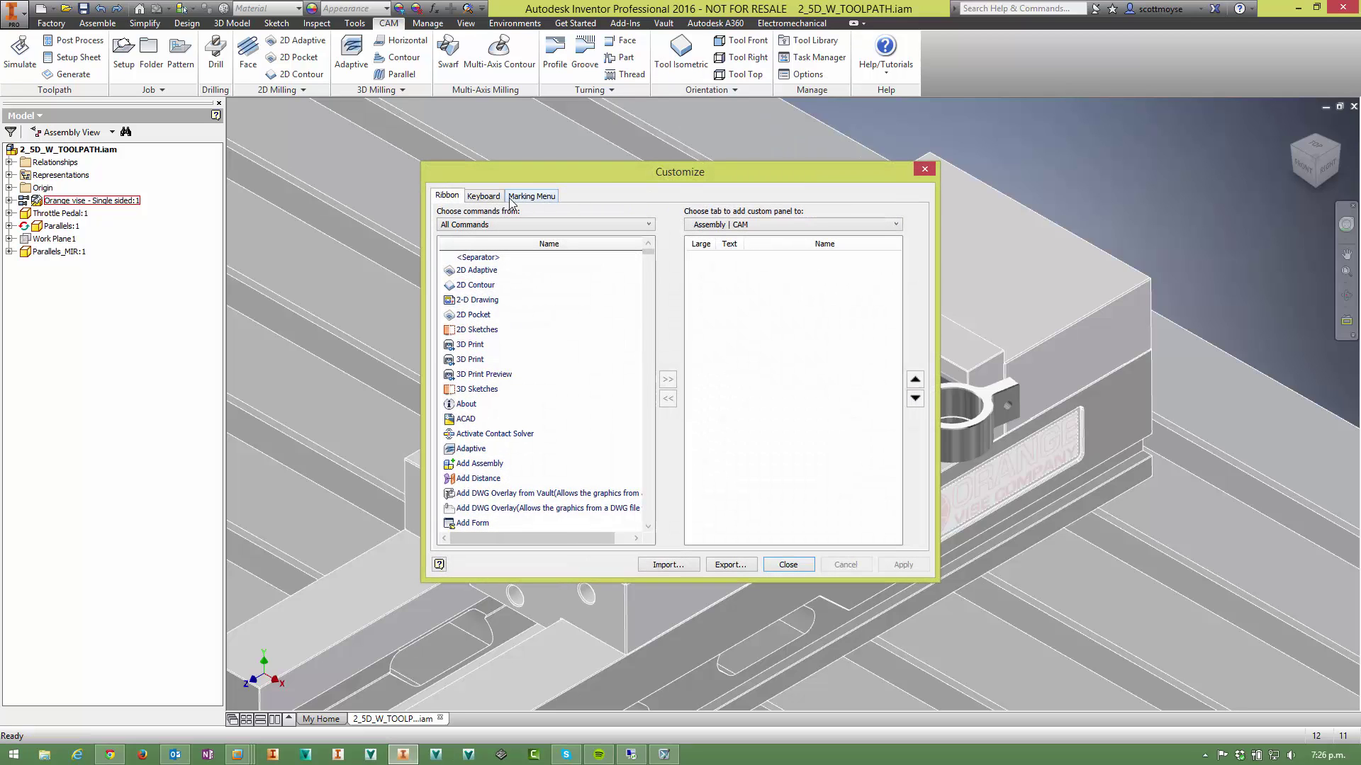
left_click(487, 197)
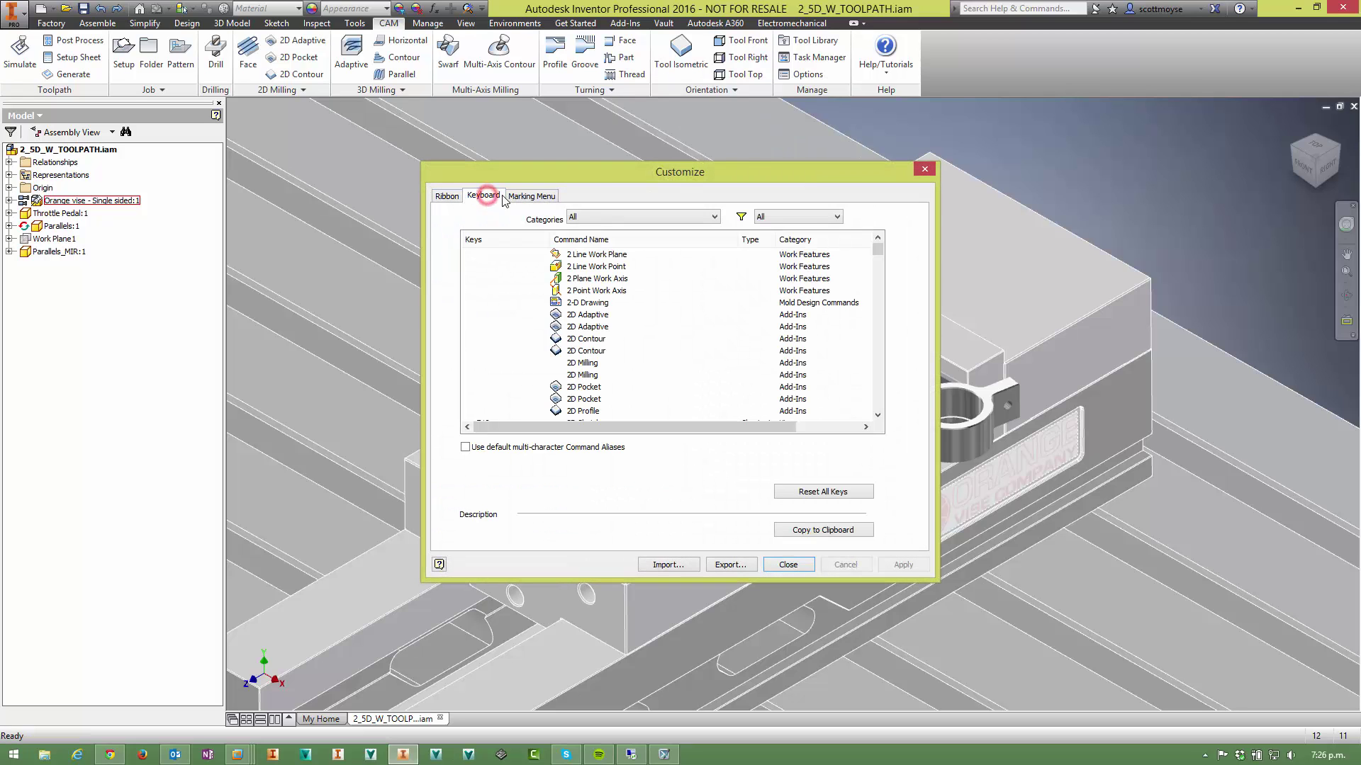
left_click(619, 219)
scroll(635, 322, "down", 3)
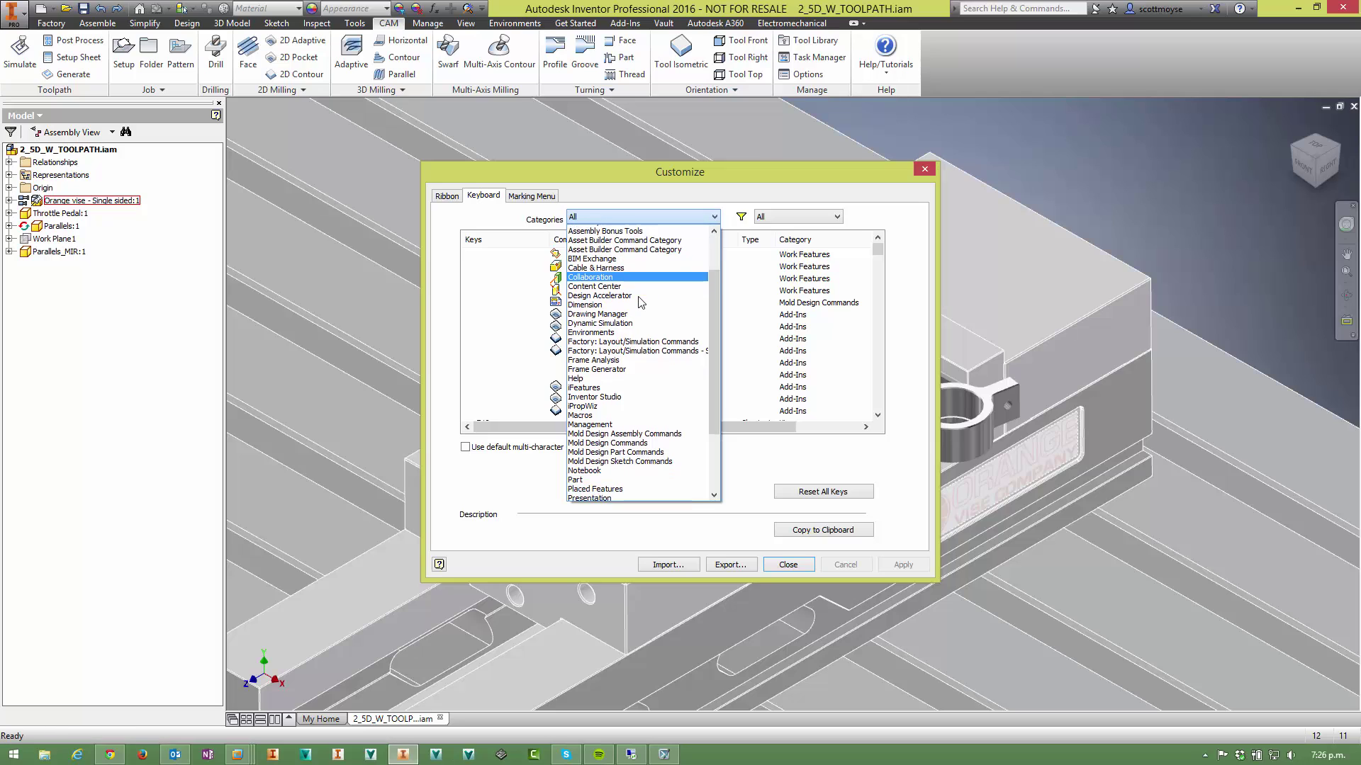
left_click(594, 377)
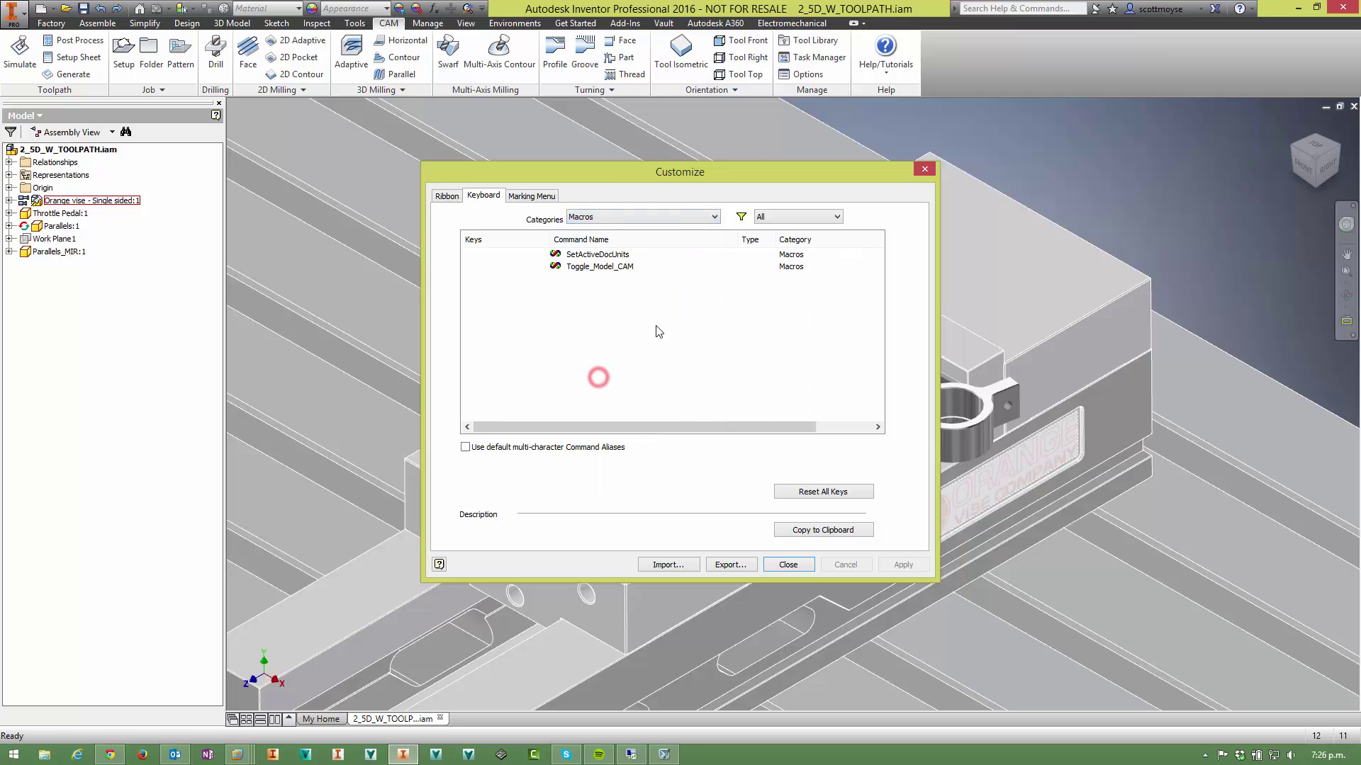
- Assign Alt+C to Toggle_Model_CAM, then test it by toggling CAM and Model browsers twice
left_click(609, 270)
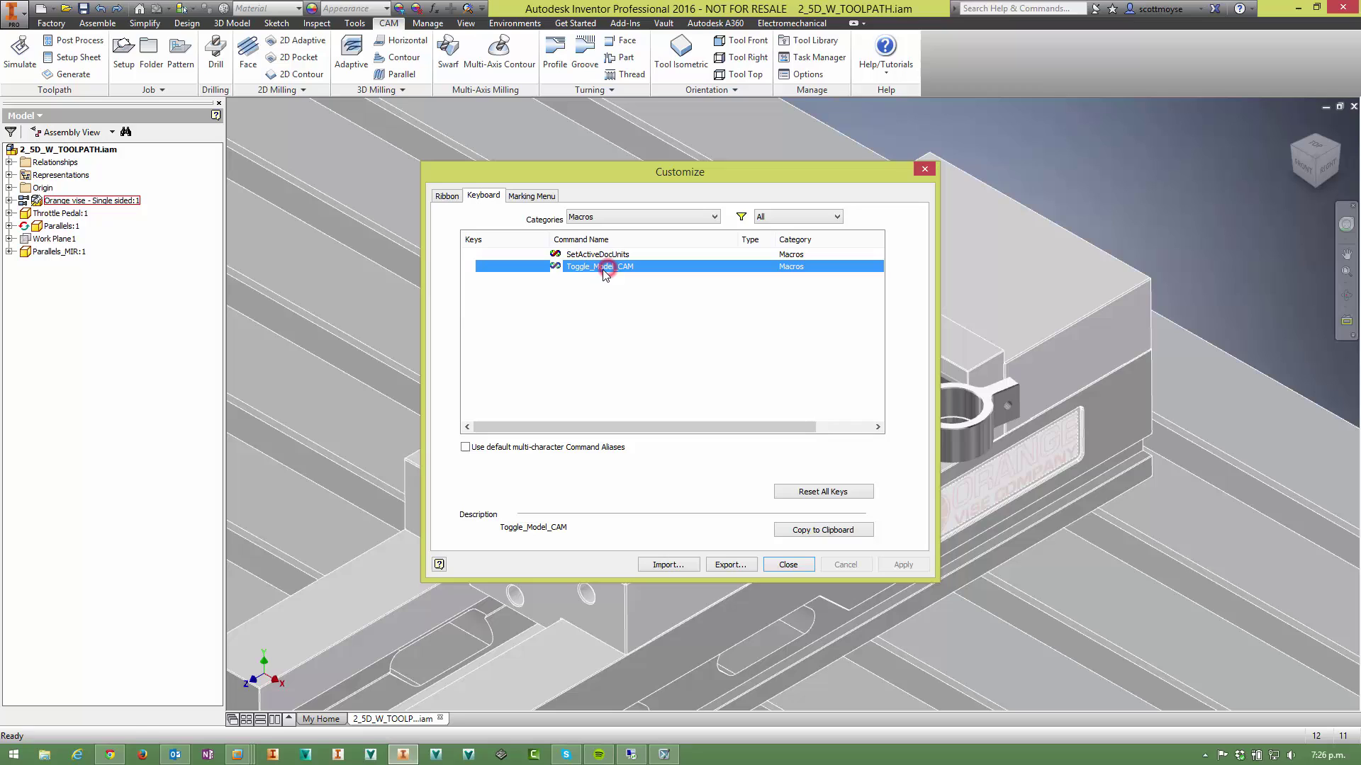
left_click(518, 268)
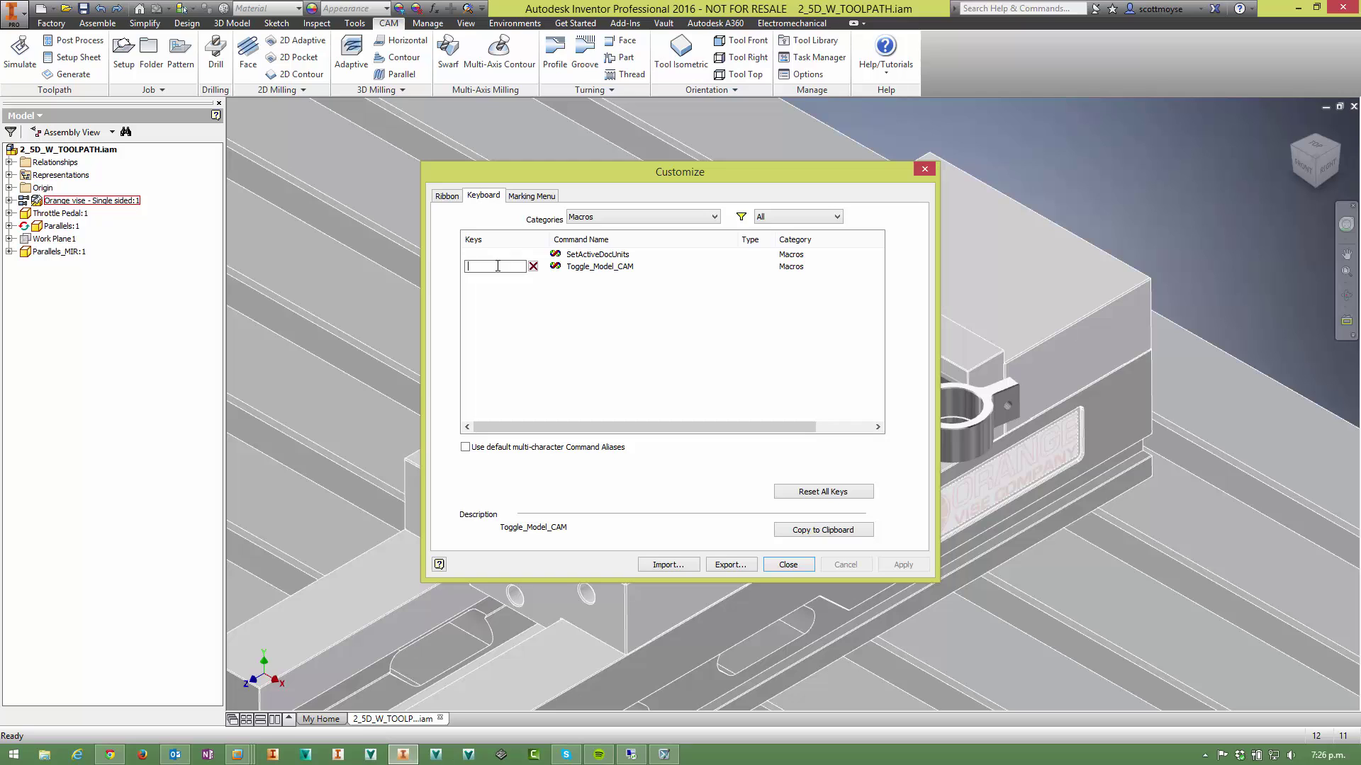
left_click(110, 757)
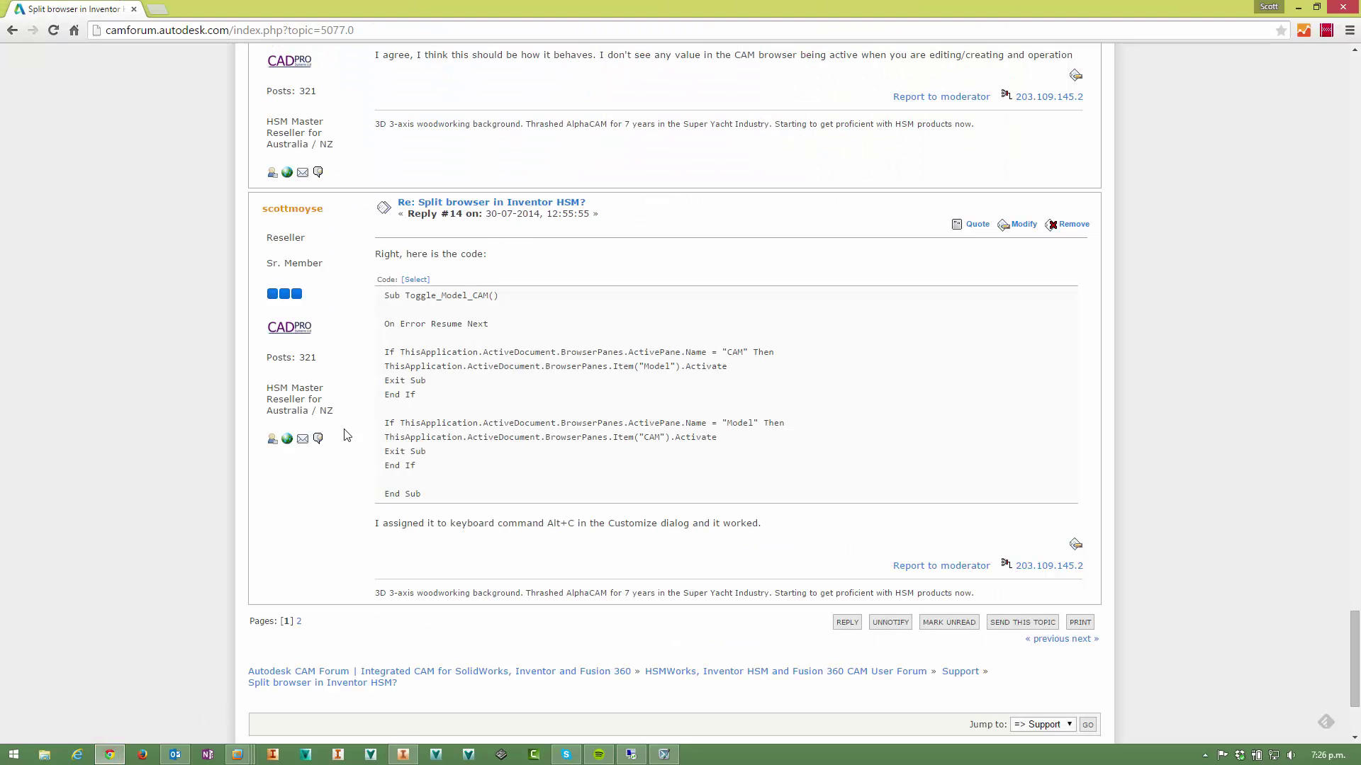
left_click(1298, 7)
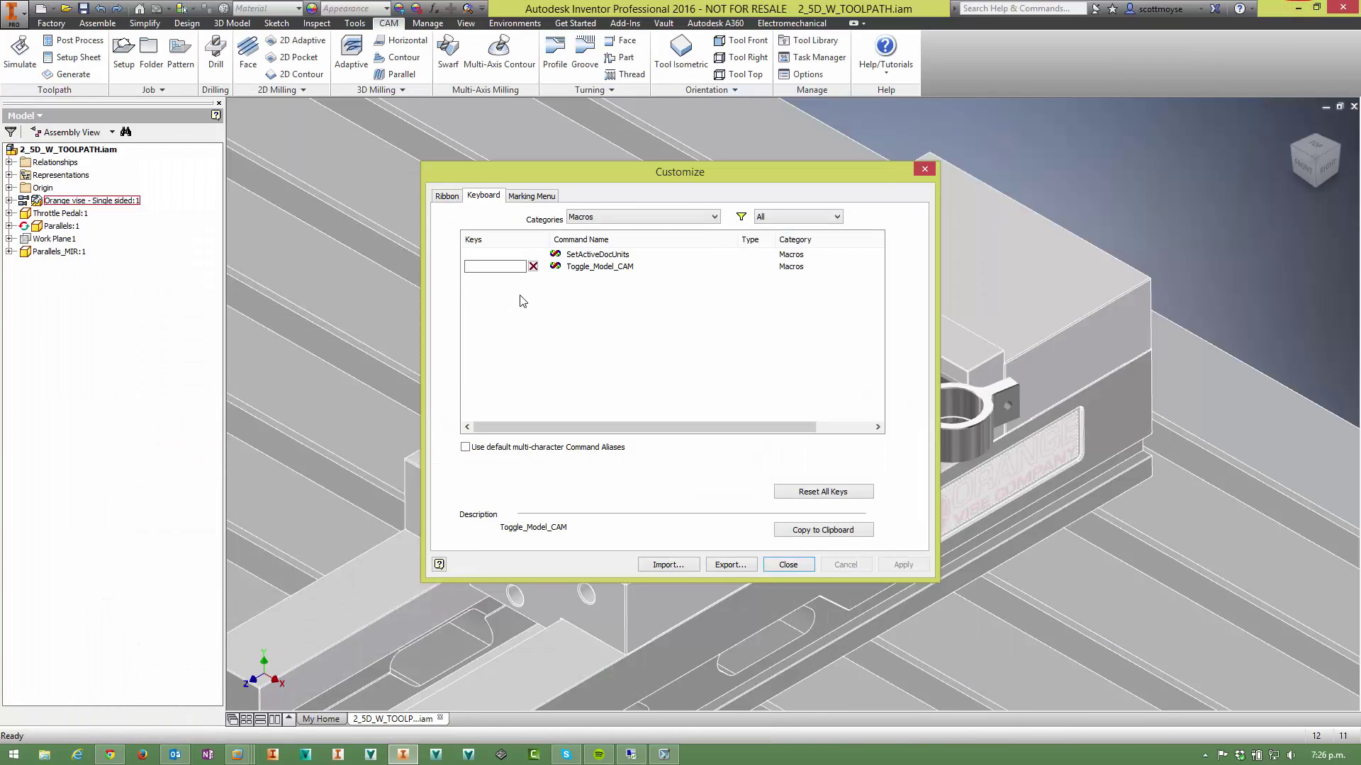
key("alt+c")
key("Return")
left_click(788, 565)
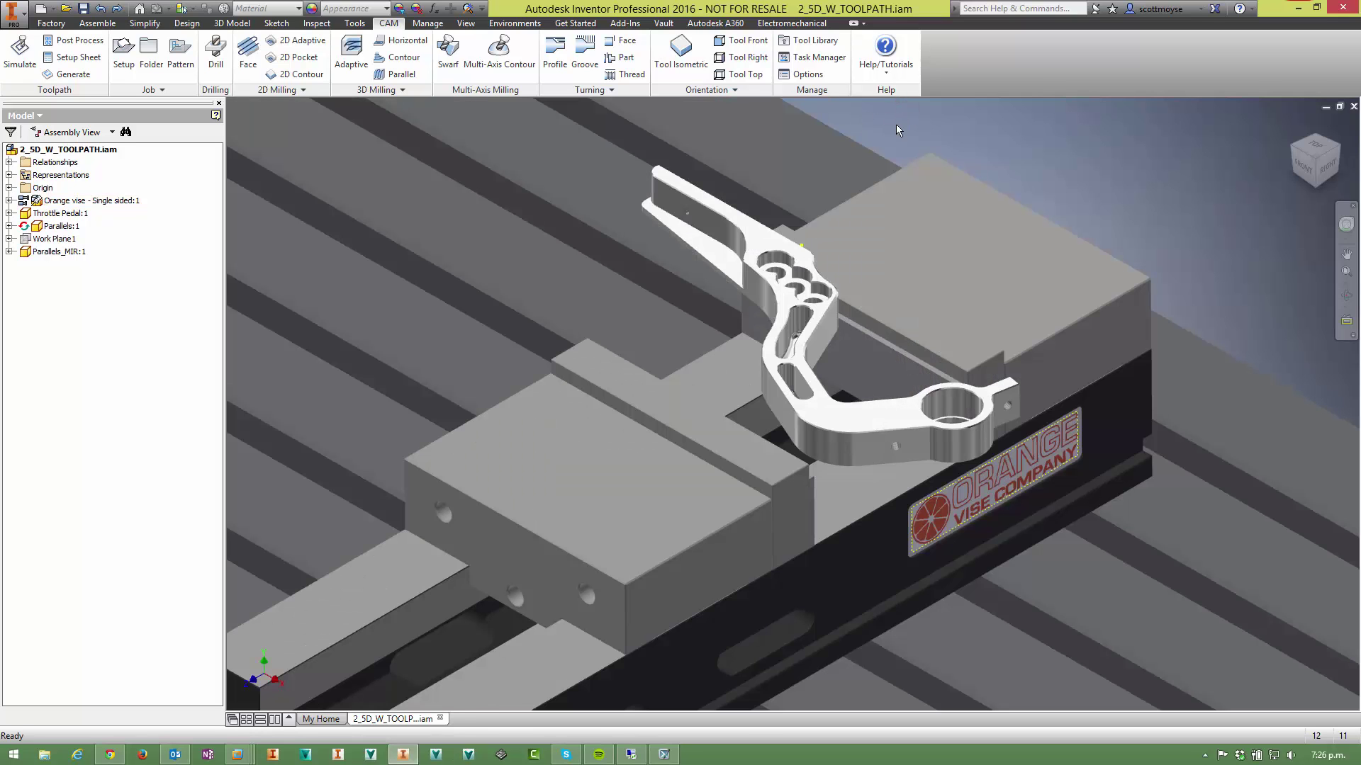
key("alt+c")
key("alt+c")
key("alt+c")
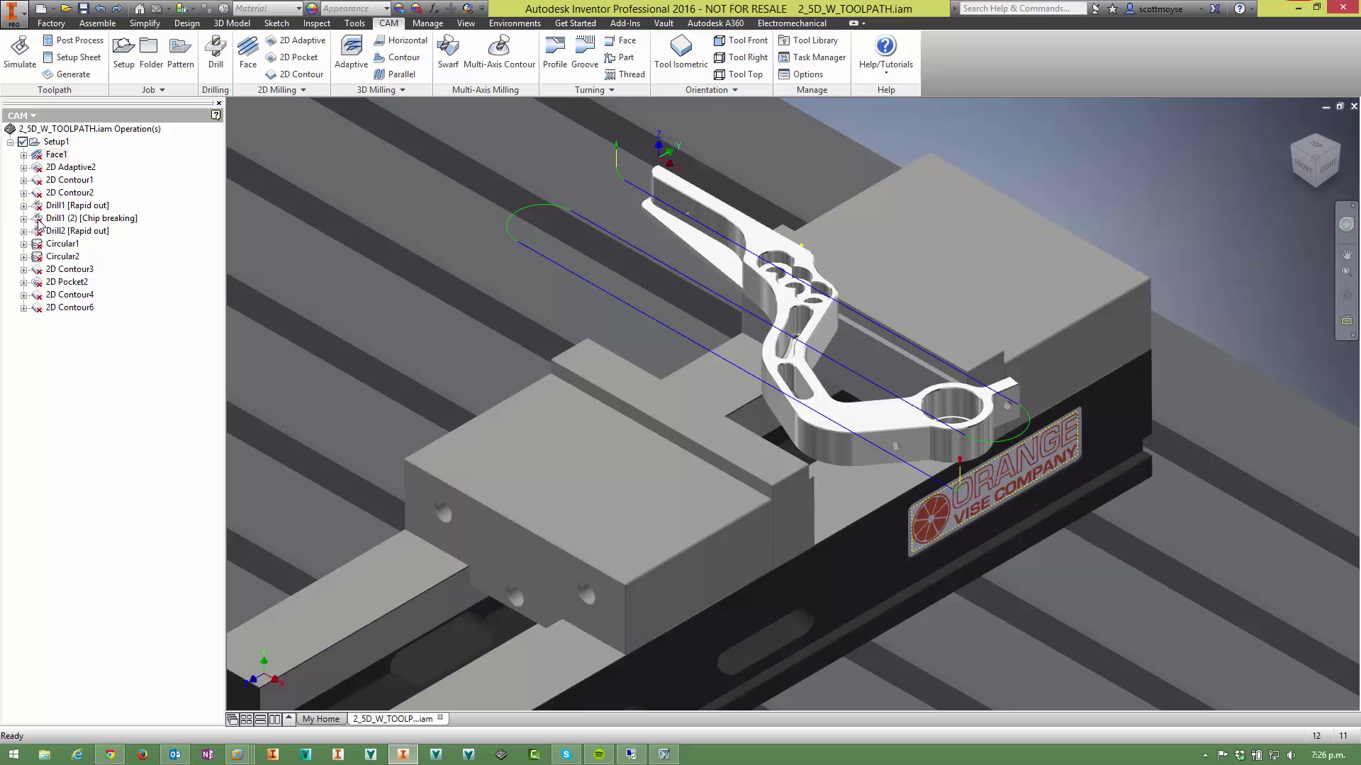
key("alt+c")
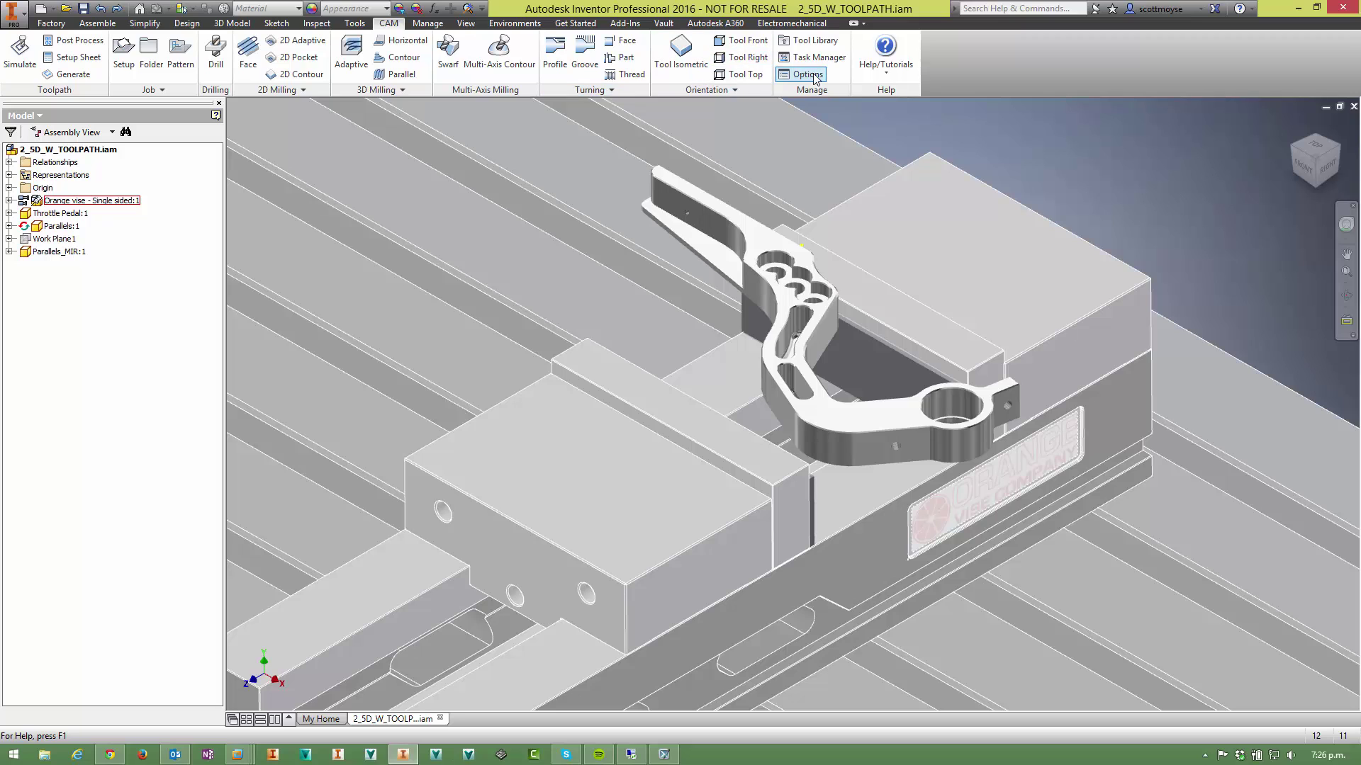
- Turn off Show CAM Browser on open in CAM Options, then toggle the browser with Alt+C
left_click(808, 75)
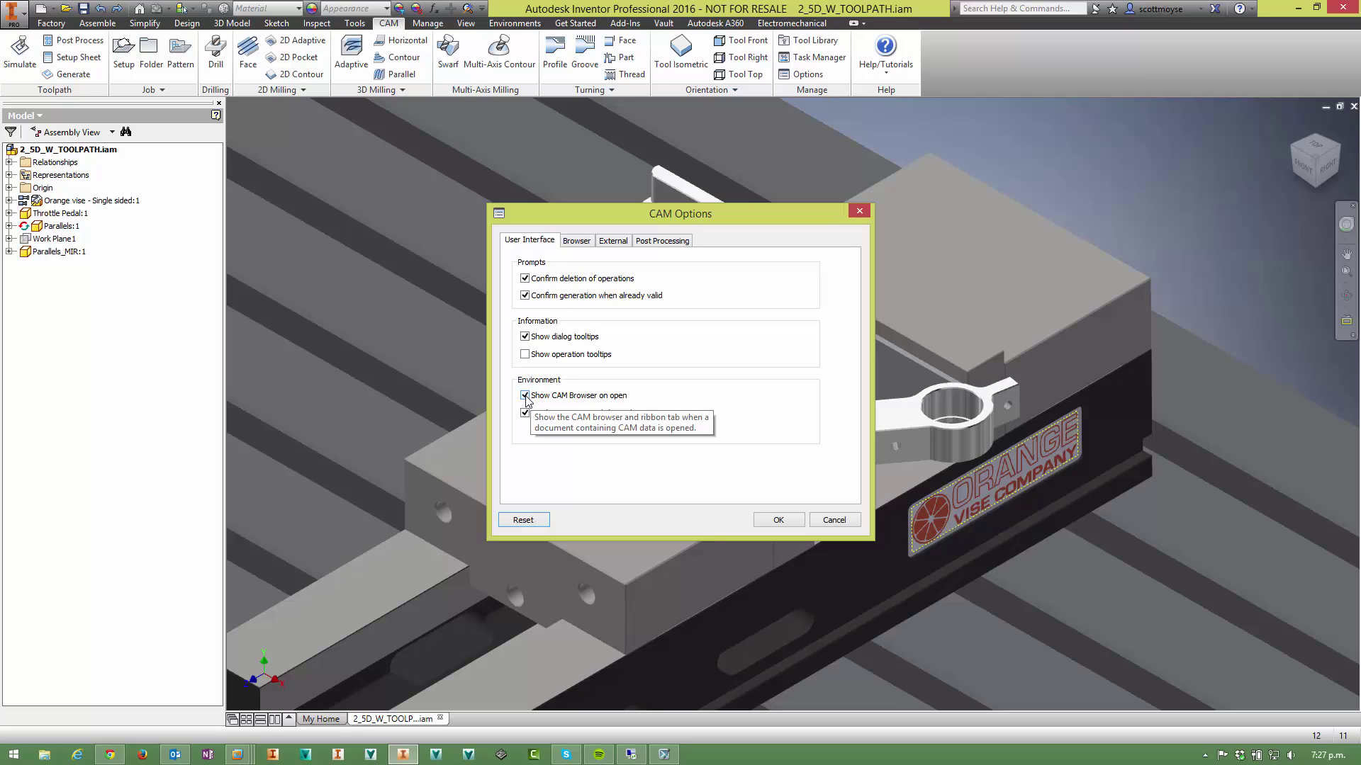
left_click(525, 395)
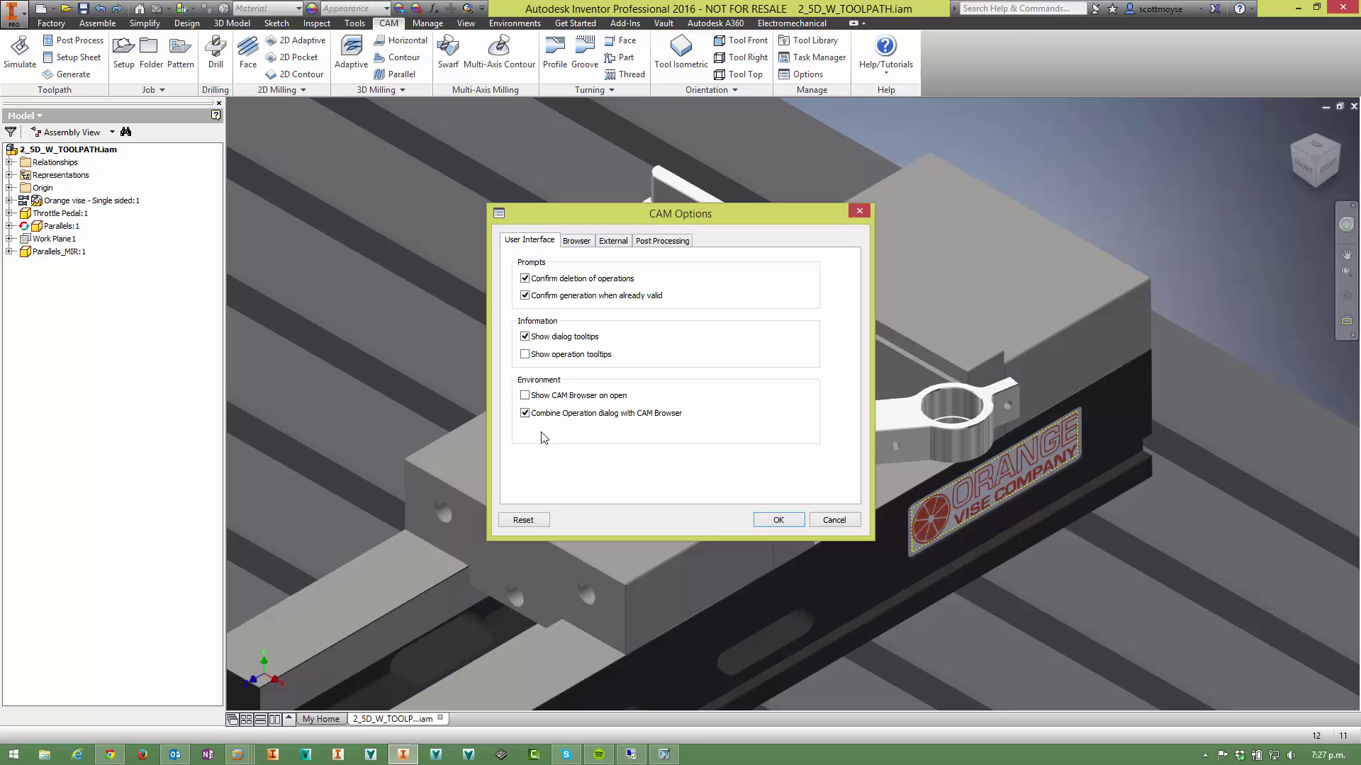
mouse_move(629, 419)
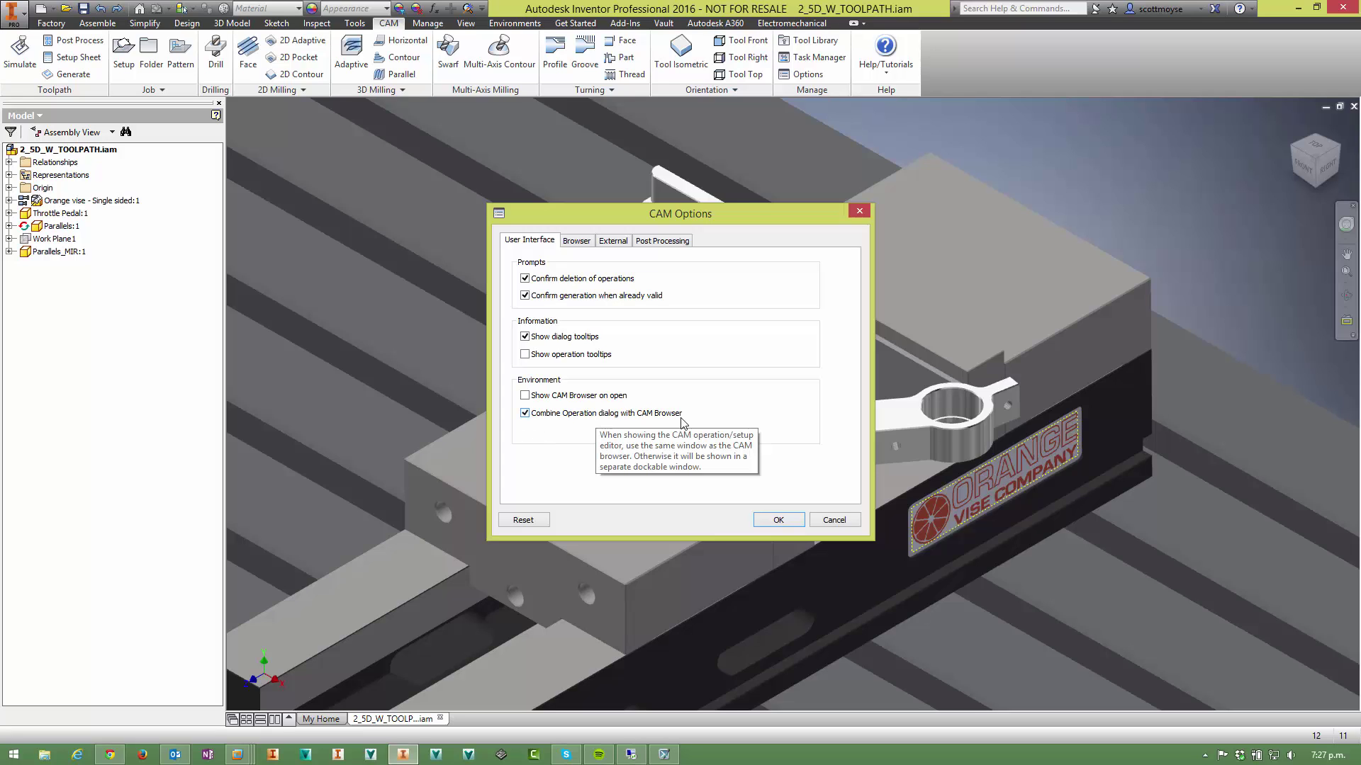
key("alt+c")
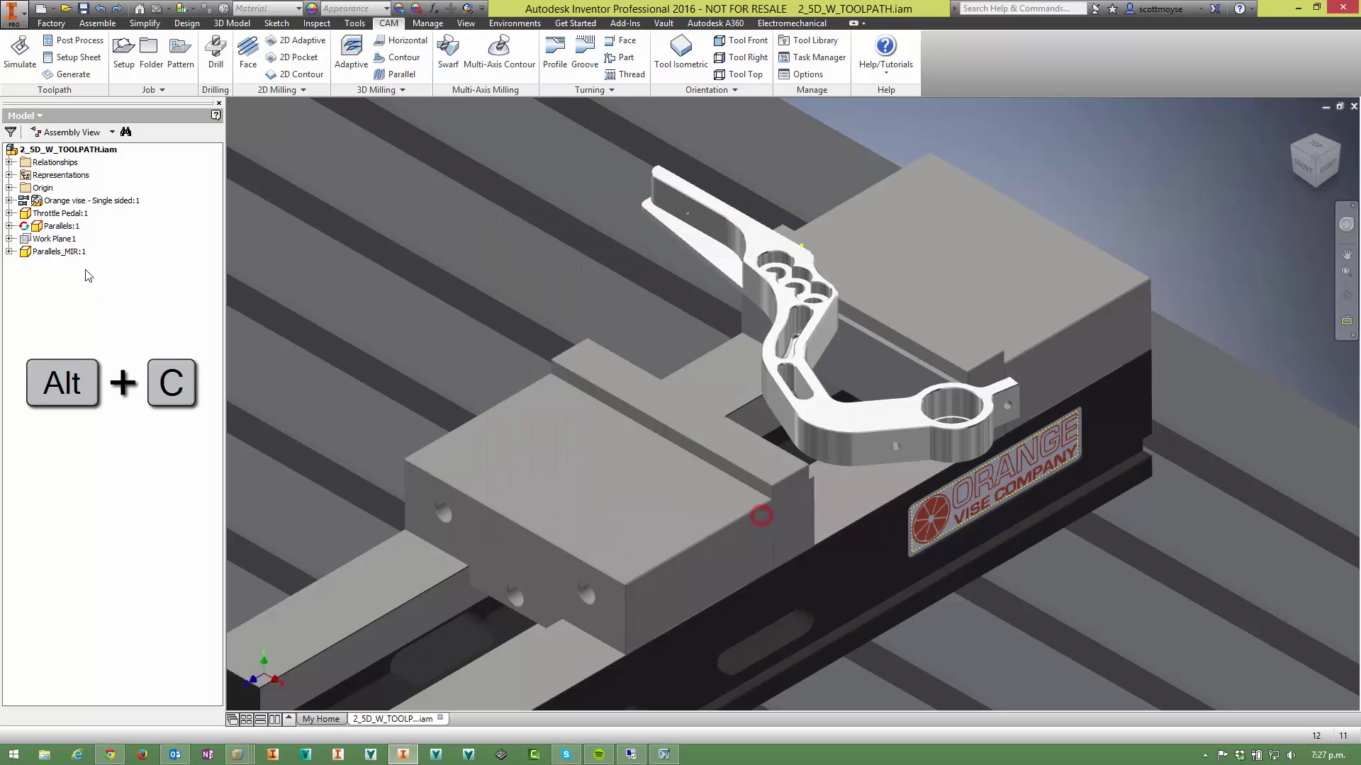
- Switch to the CAM tree, then open and cancel the Face1 operation editor
key("alt+c")
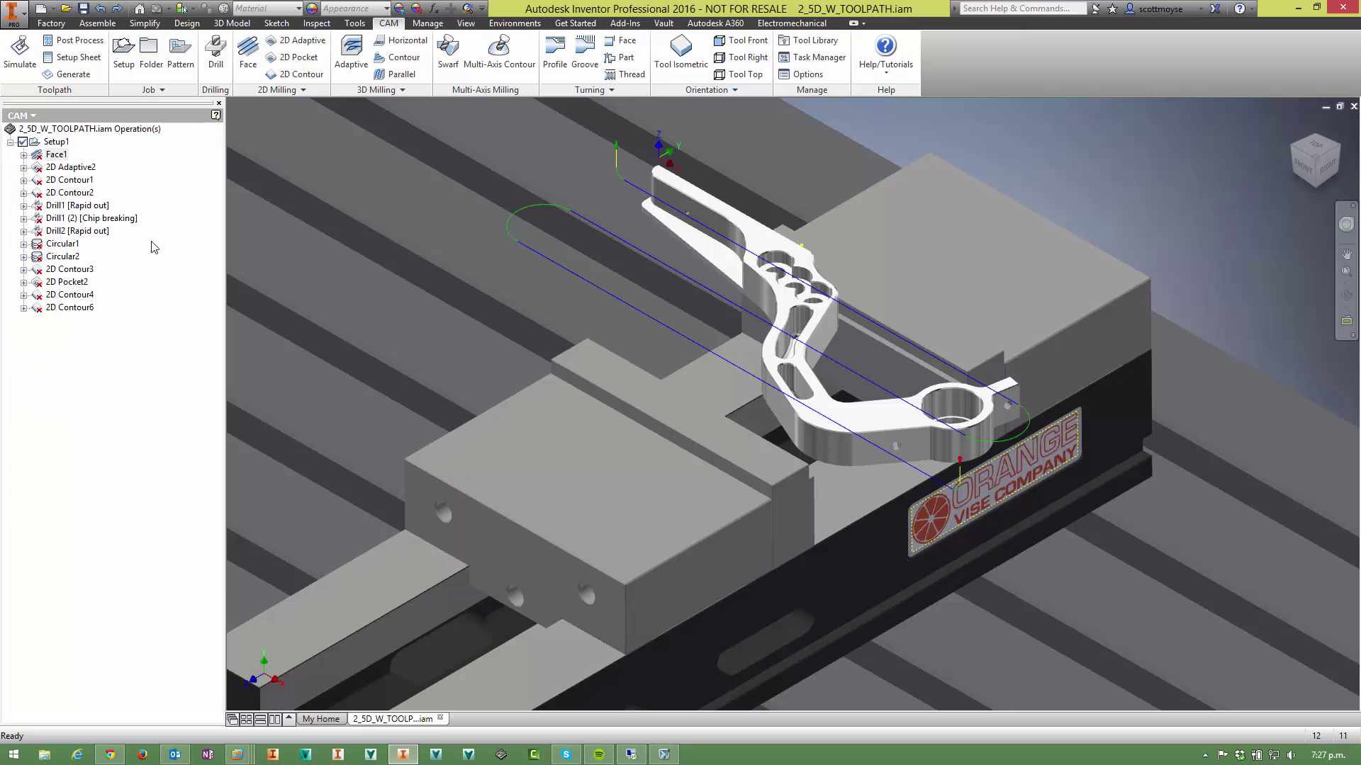
right_click(57, 154)
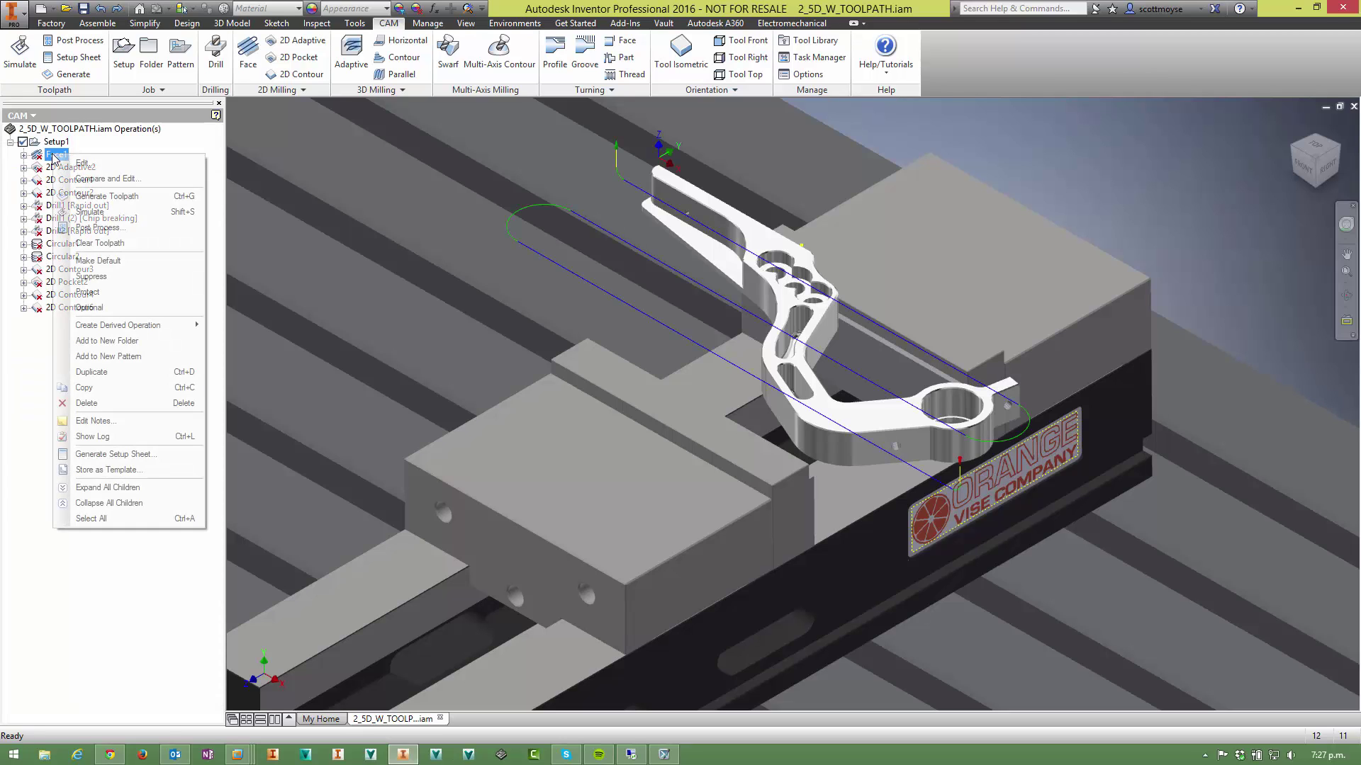
left_click(86, 164)
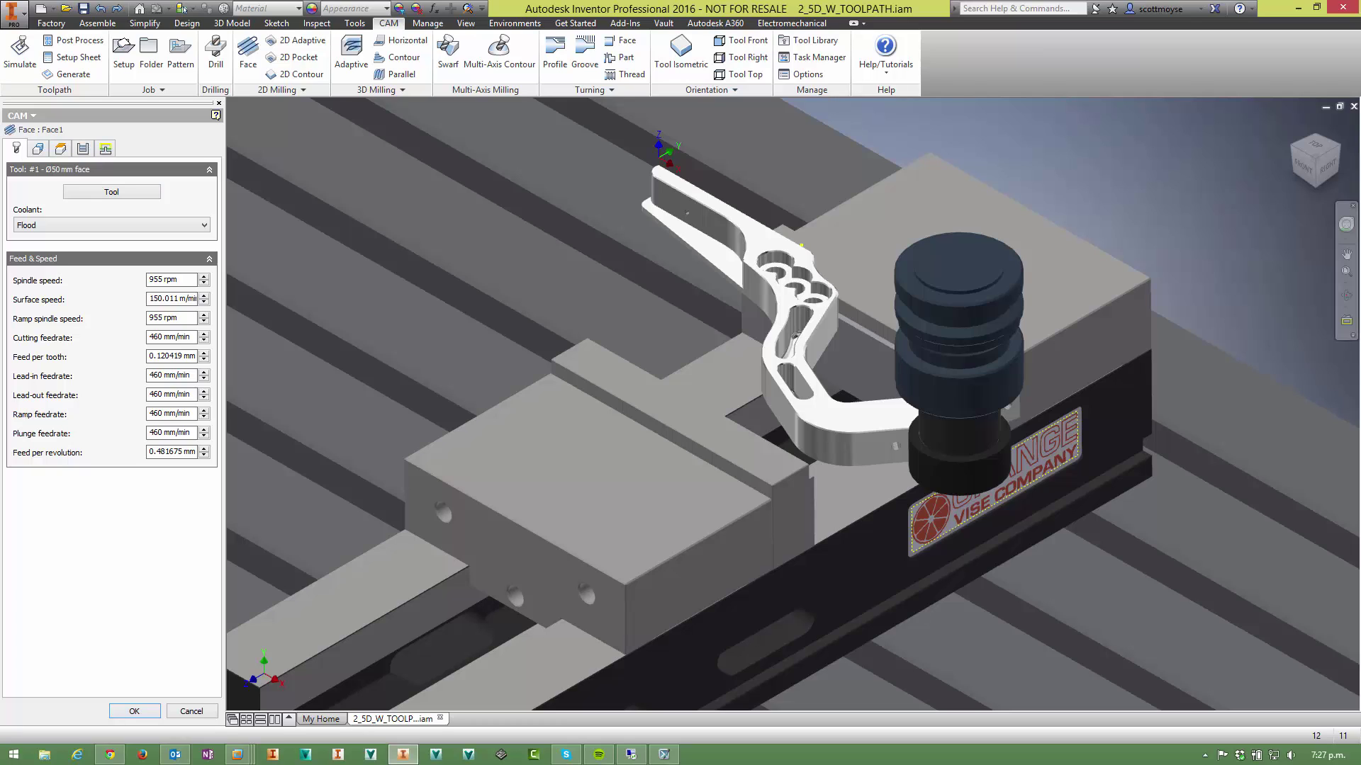
left_click(187, 712)
- Open and cancel the Setup1 editor, then bring up the CAM Options again
left_click(44, 142)
double_click(44, 142)
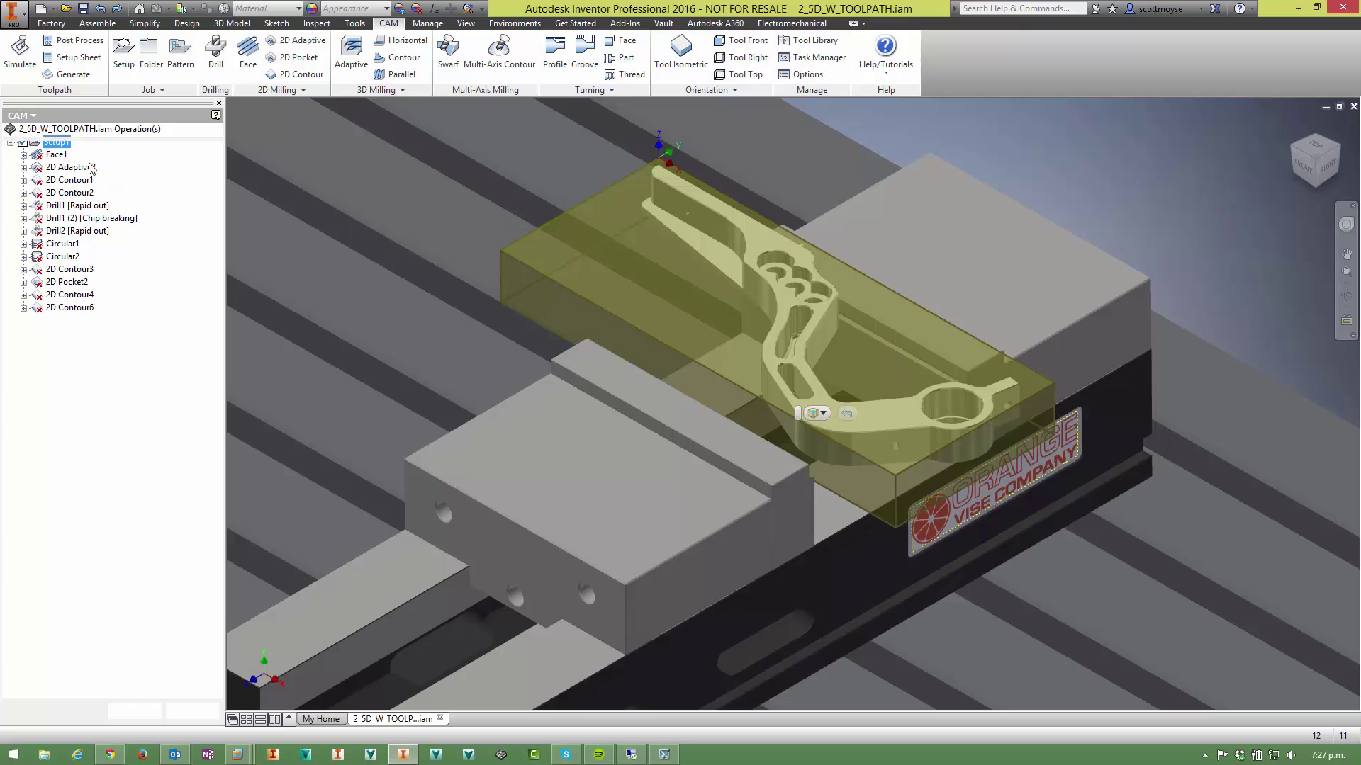
left_click(190, 711)
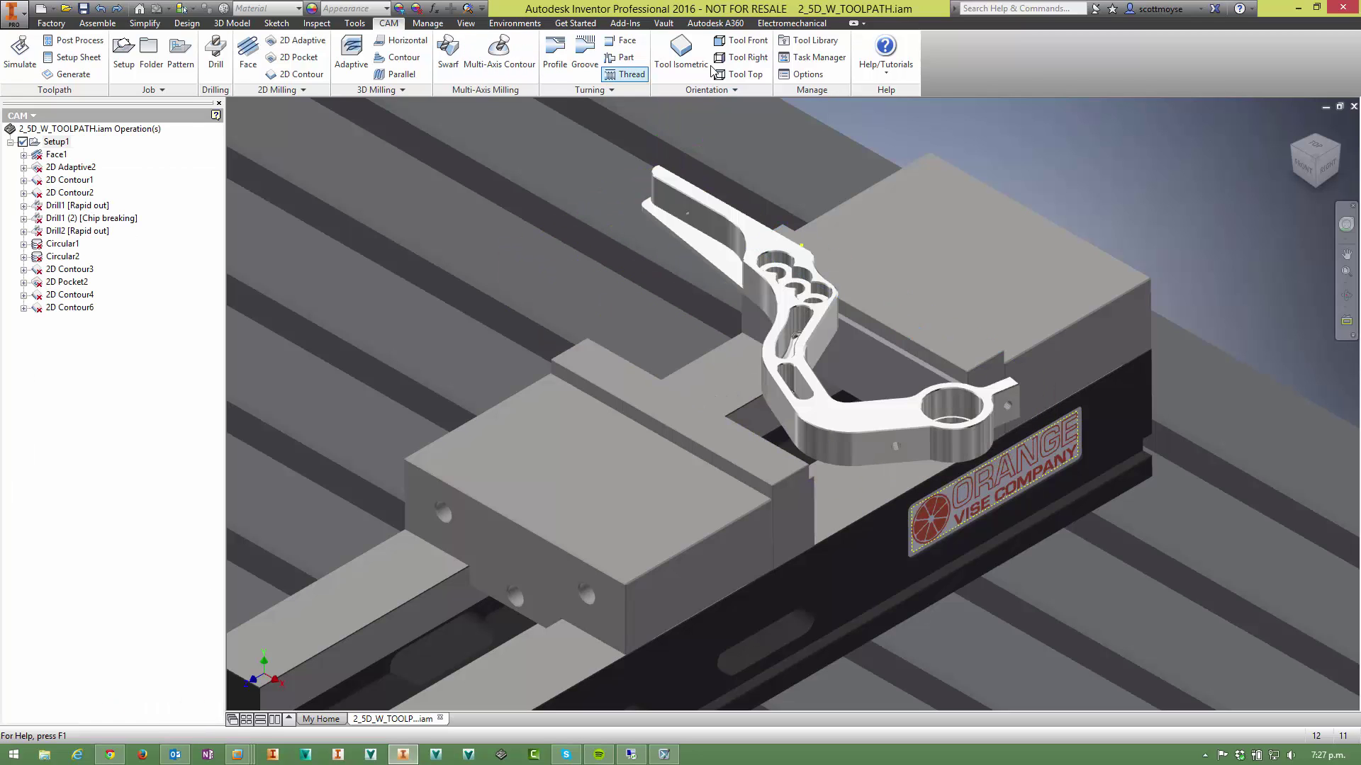
left_click(794, 73)
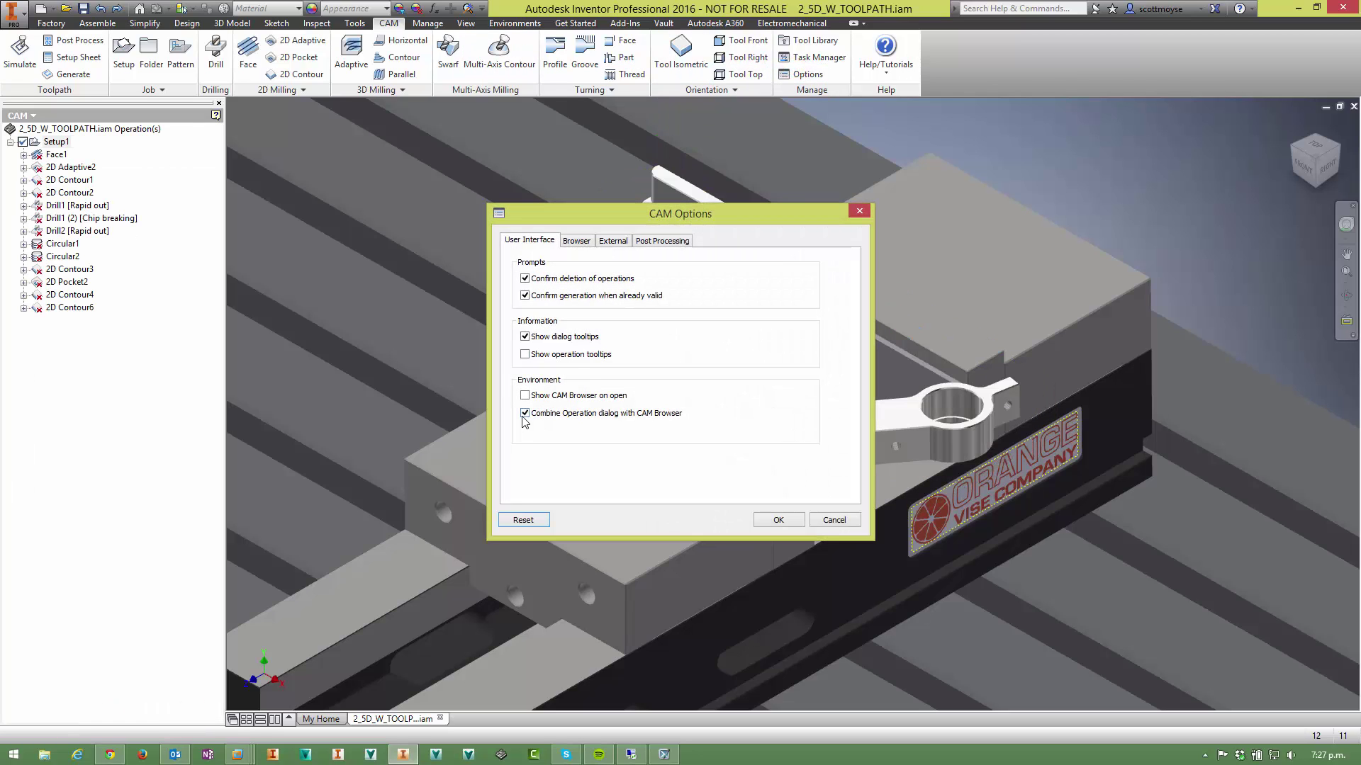
- Untick Combine Operation dialog with CAM Browser, then open Setup1 and Face1 in floating editors
left_click(524, 414)
left_click(778, 519)
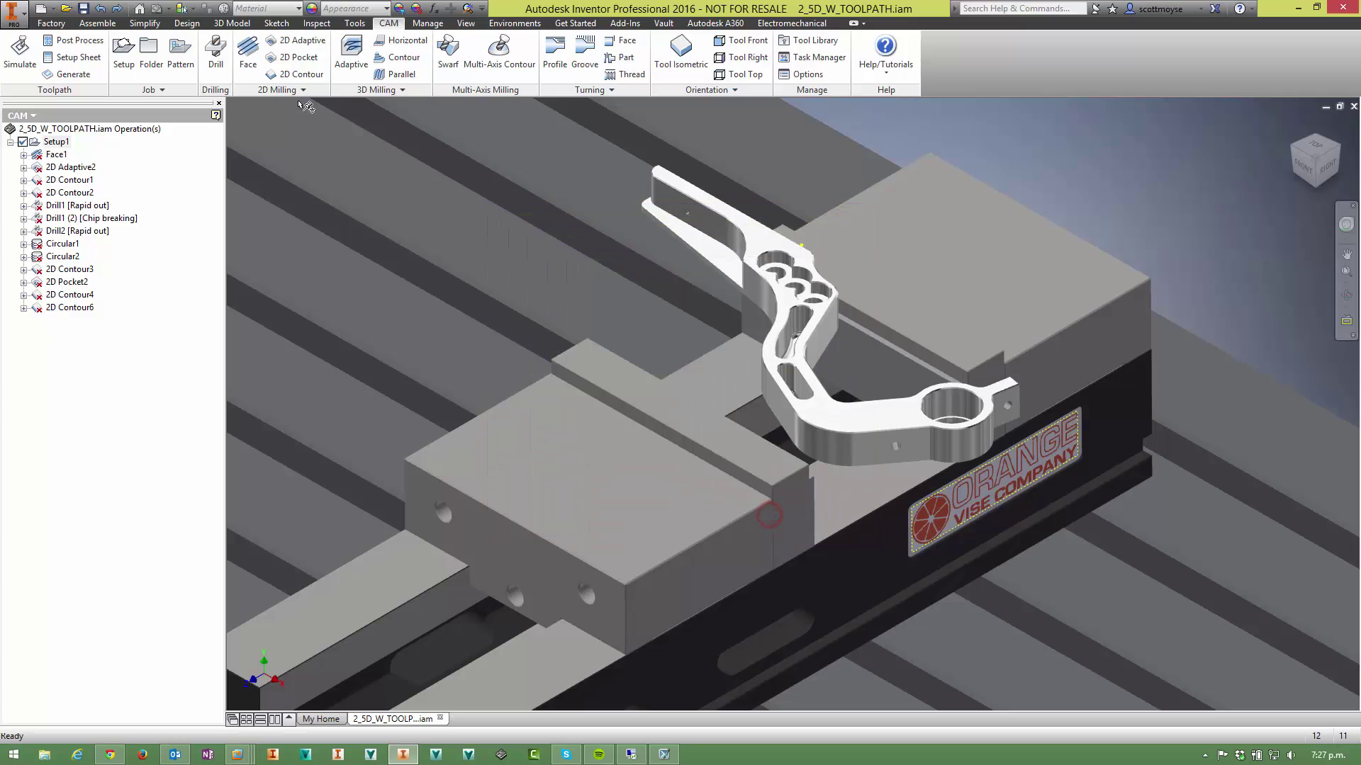
double_click(56, 141)
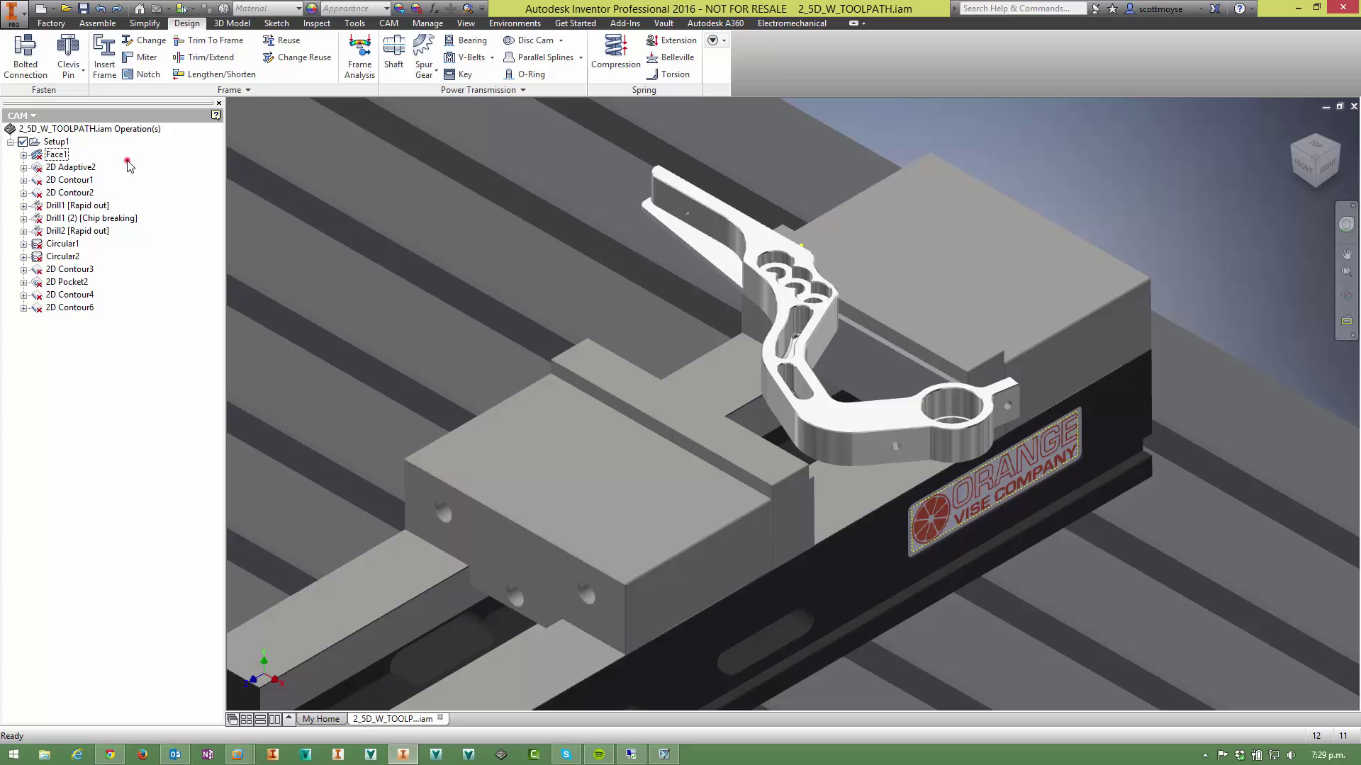
left_click(116, 162)
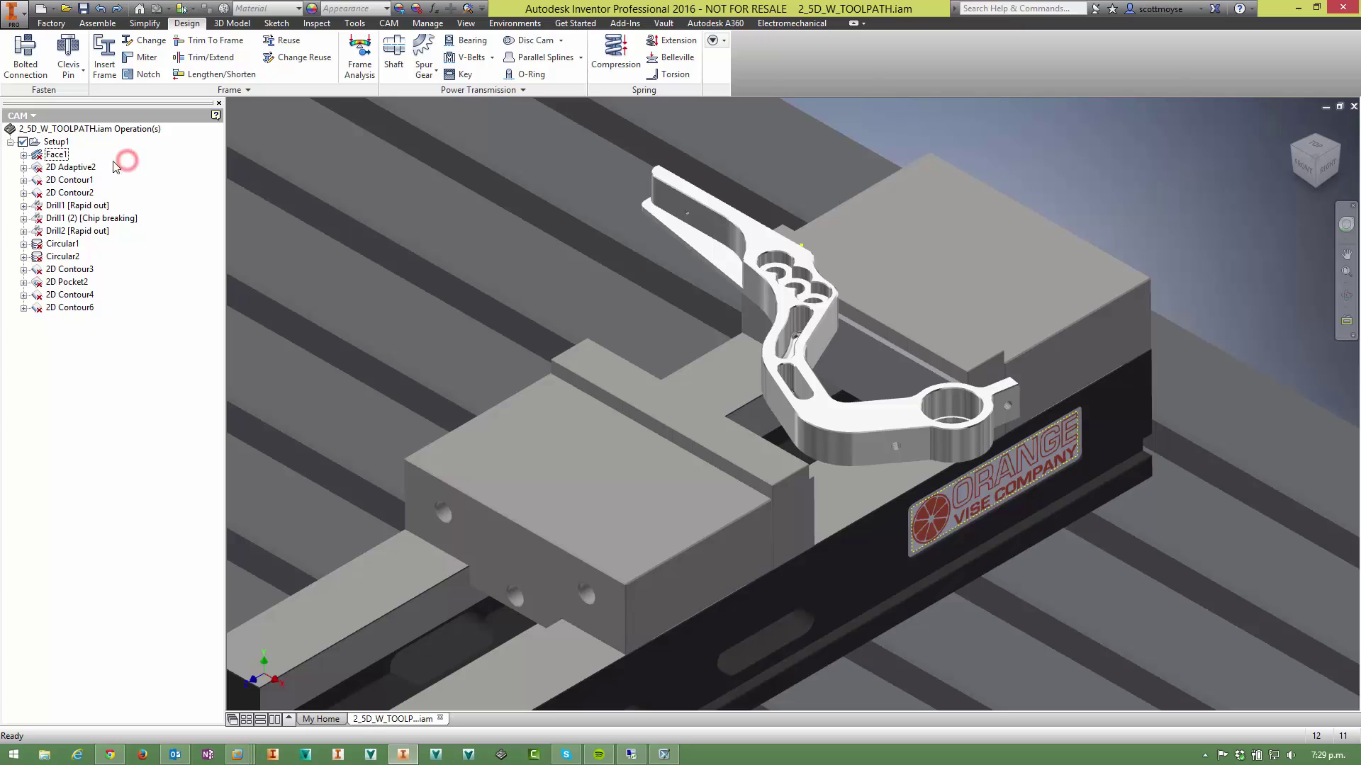
double_click(57, 154)
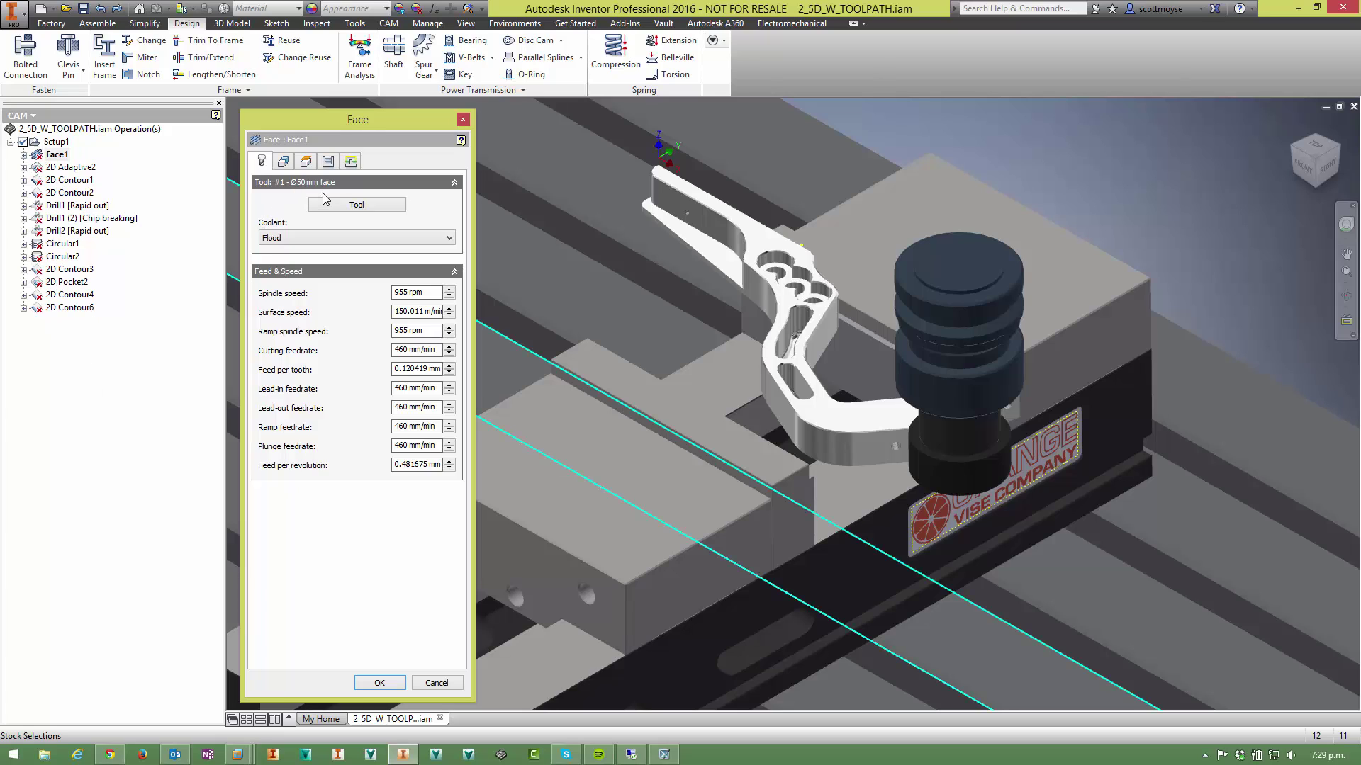
- View Face1's Geometry stock contour settings, then switch the browser to the Model tree
left_click(283, 162)
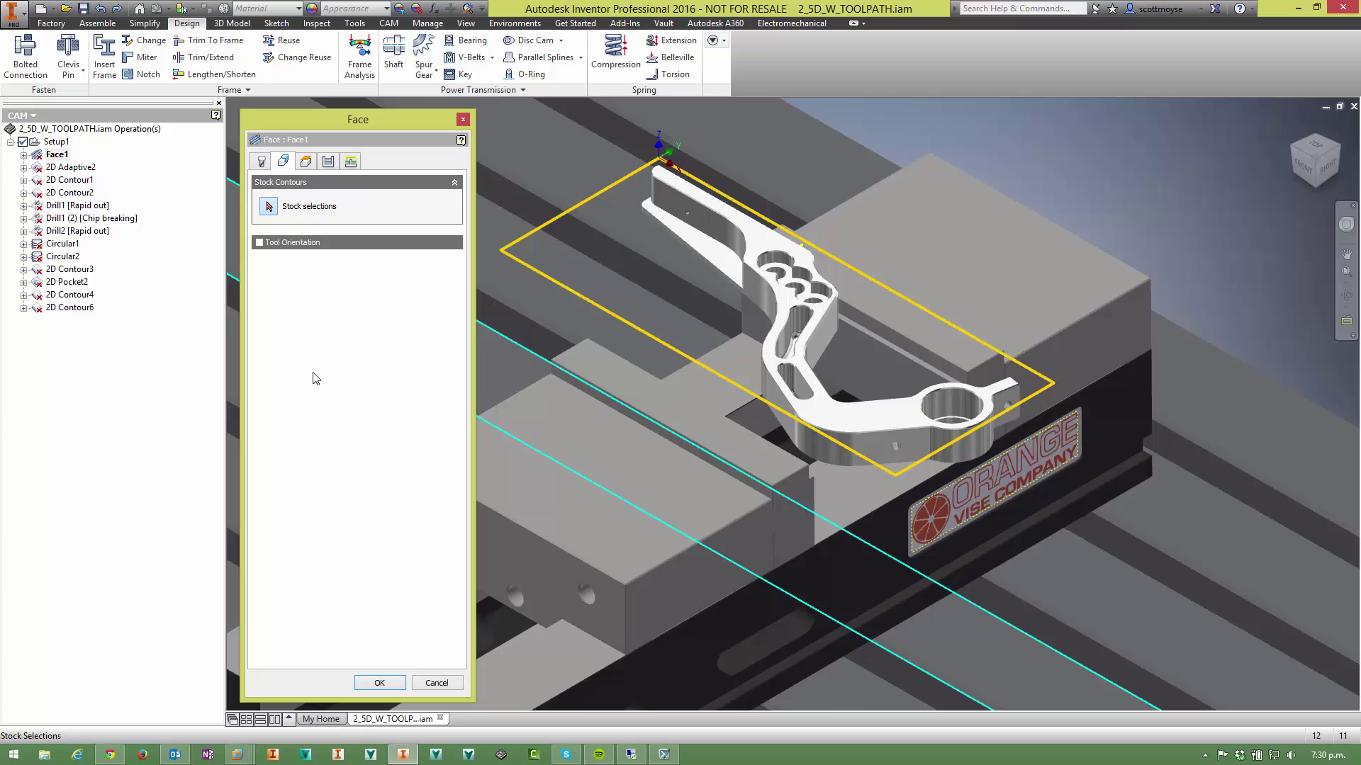
left_click(170, 350)
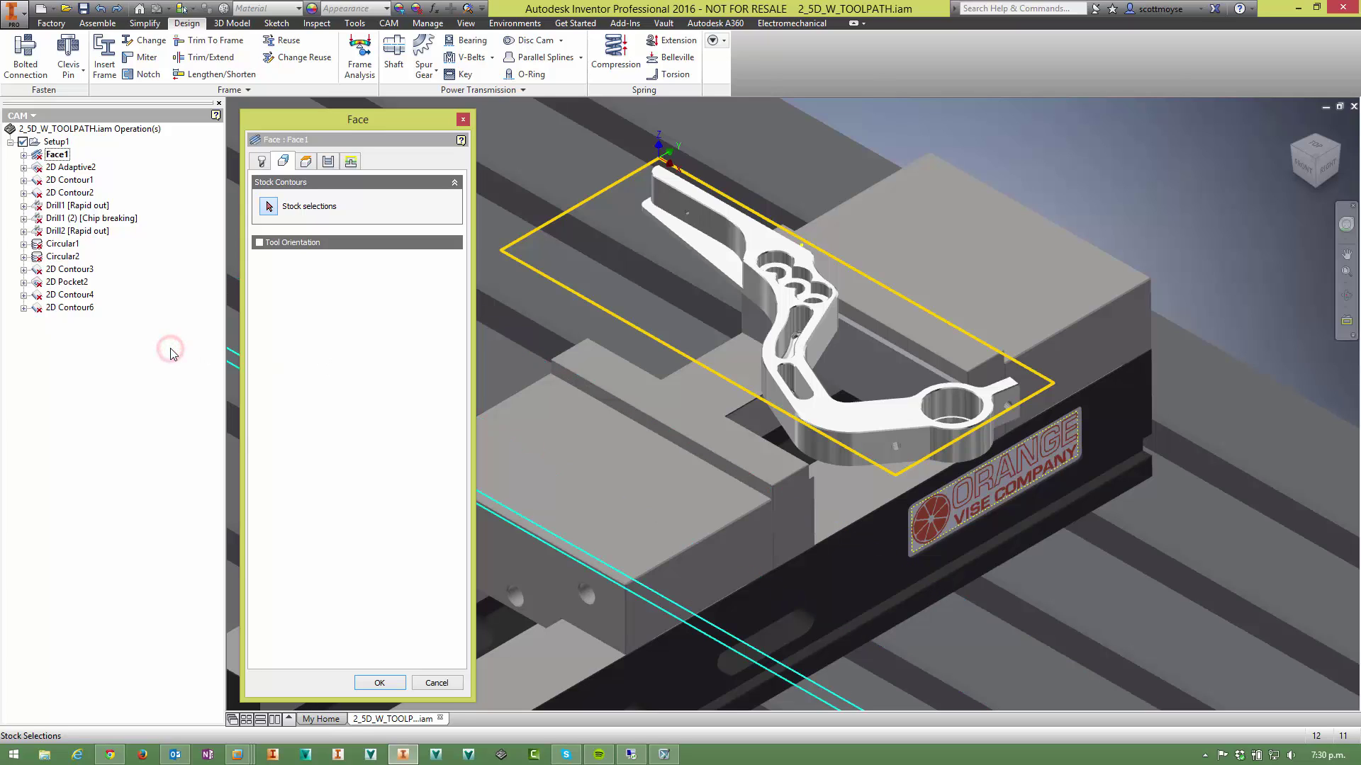
key("alt")
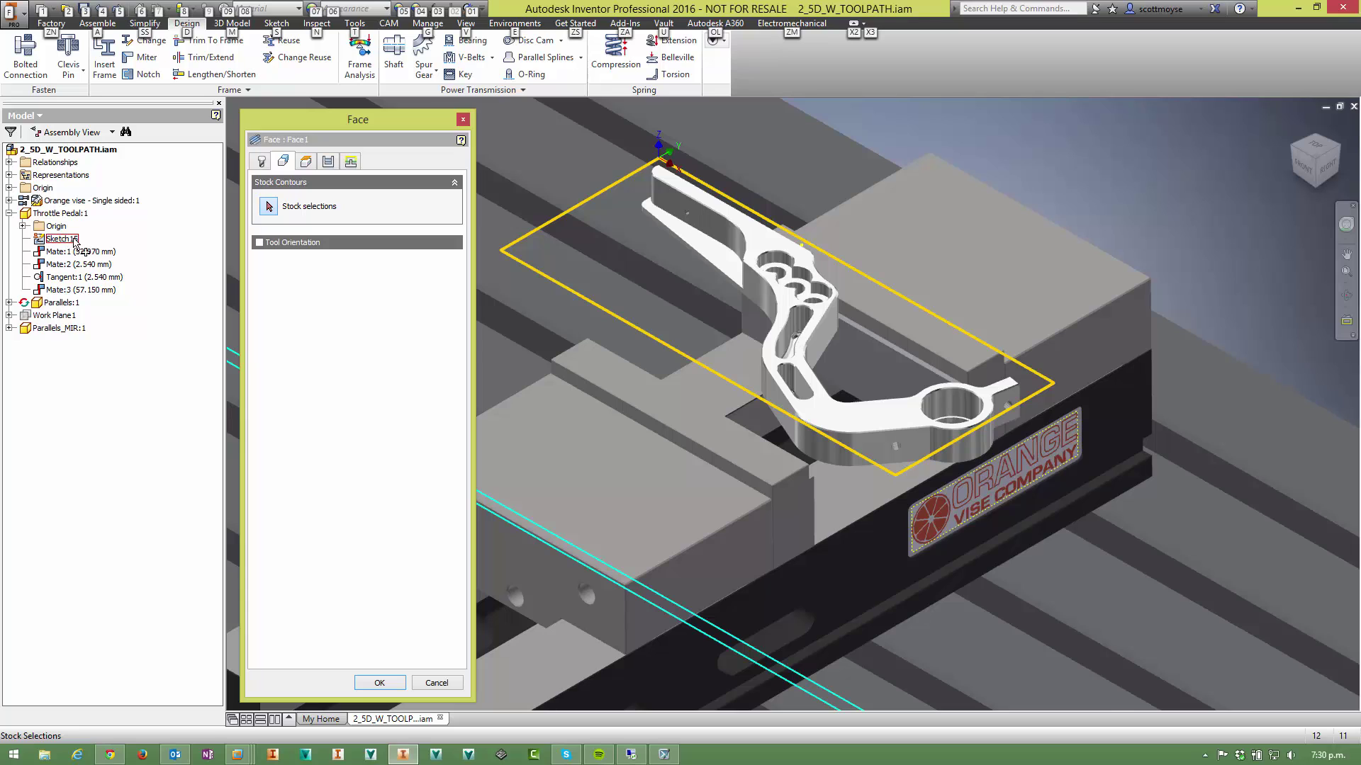
- Close the Face1 editor and sketch a three-point rectangle across the pedal face as Sketch 1
left_click(463, 119)
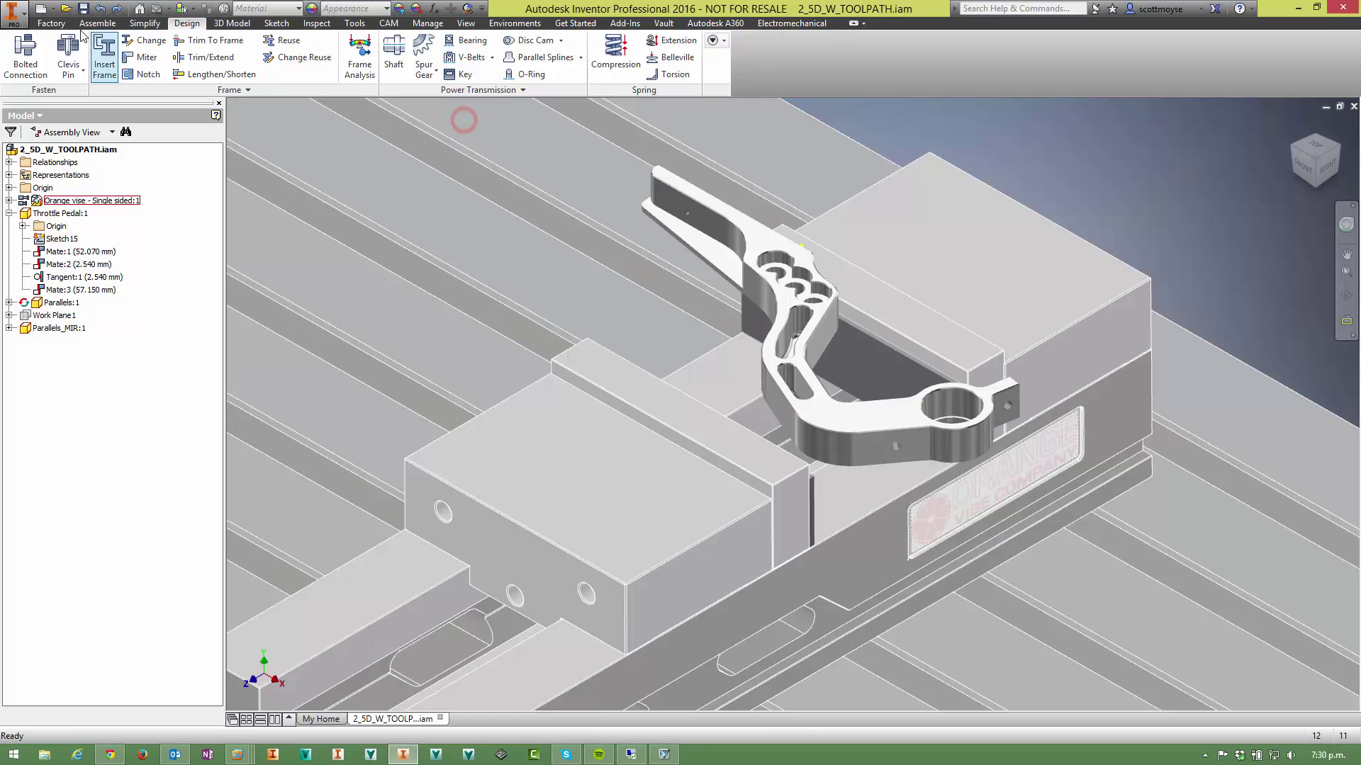
left_click(228, 24)
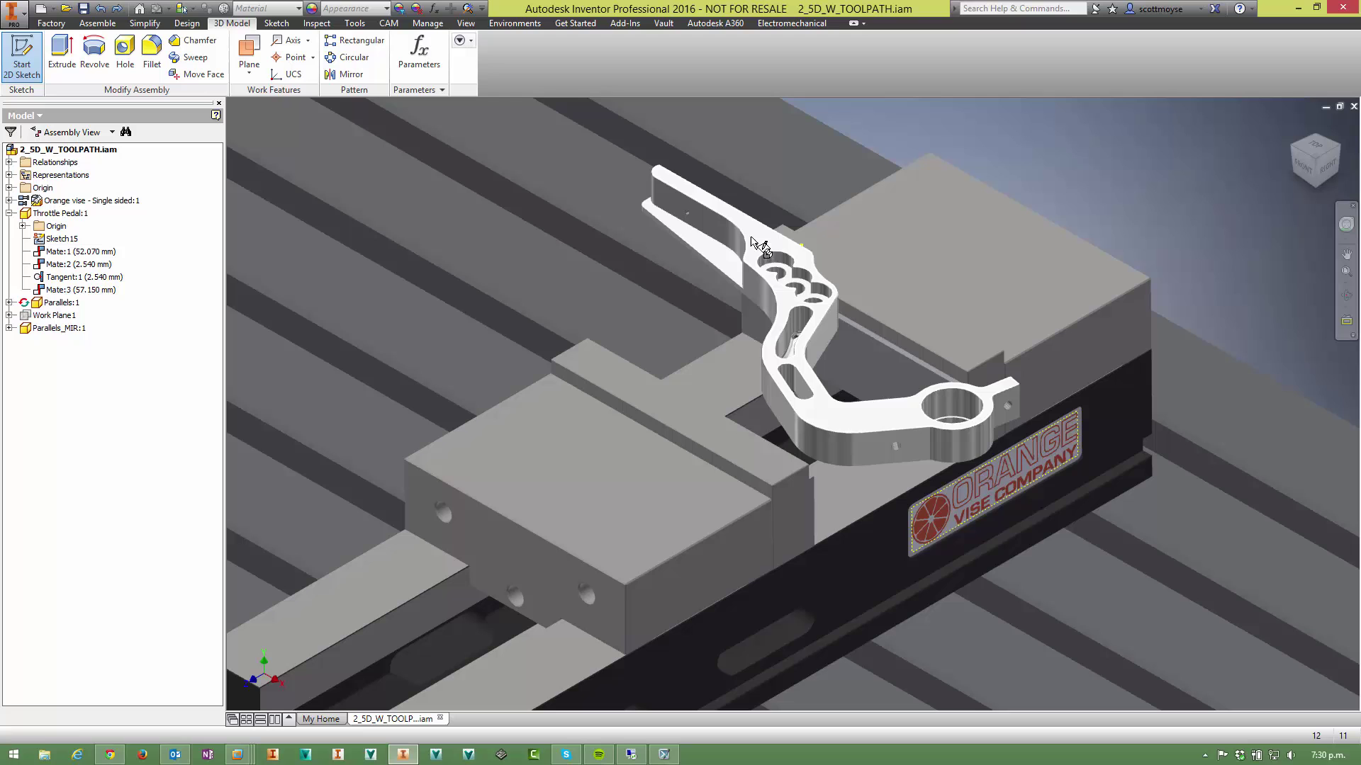
left_click(750, 234)
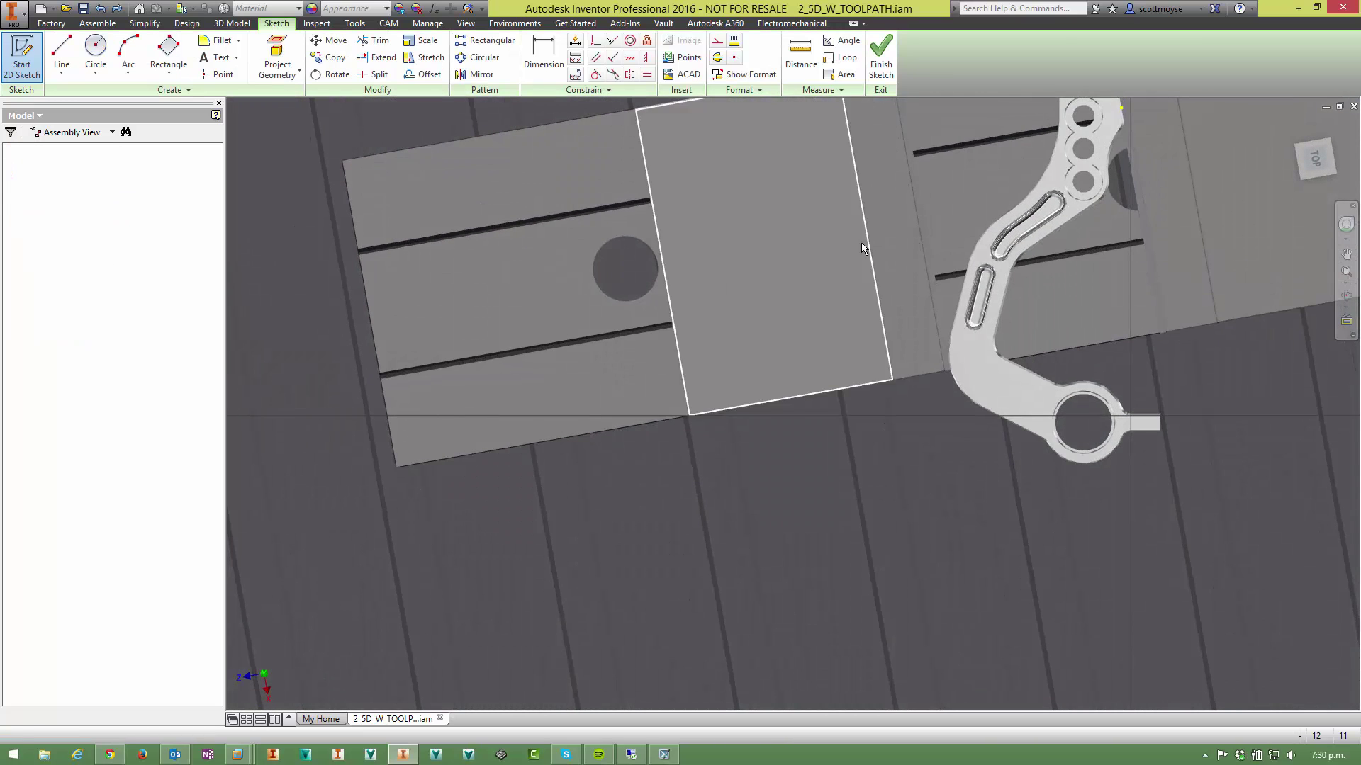
left_click(169, 50)
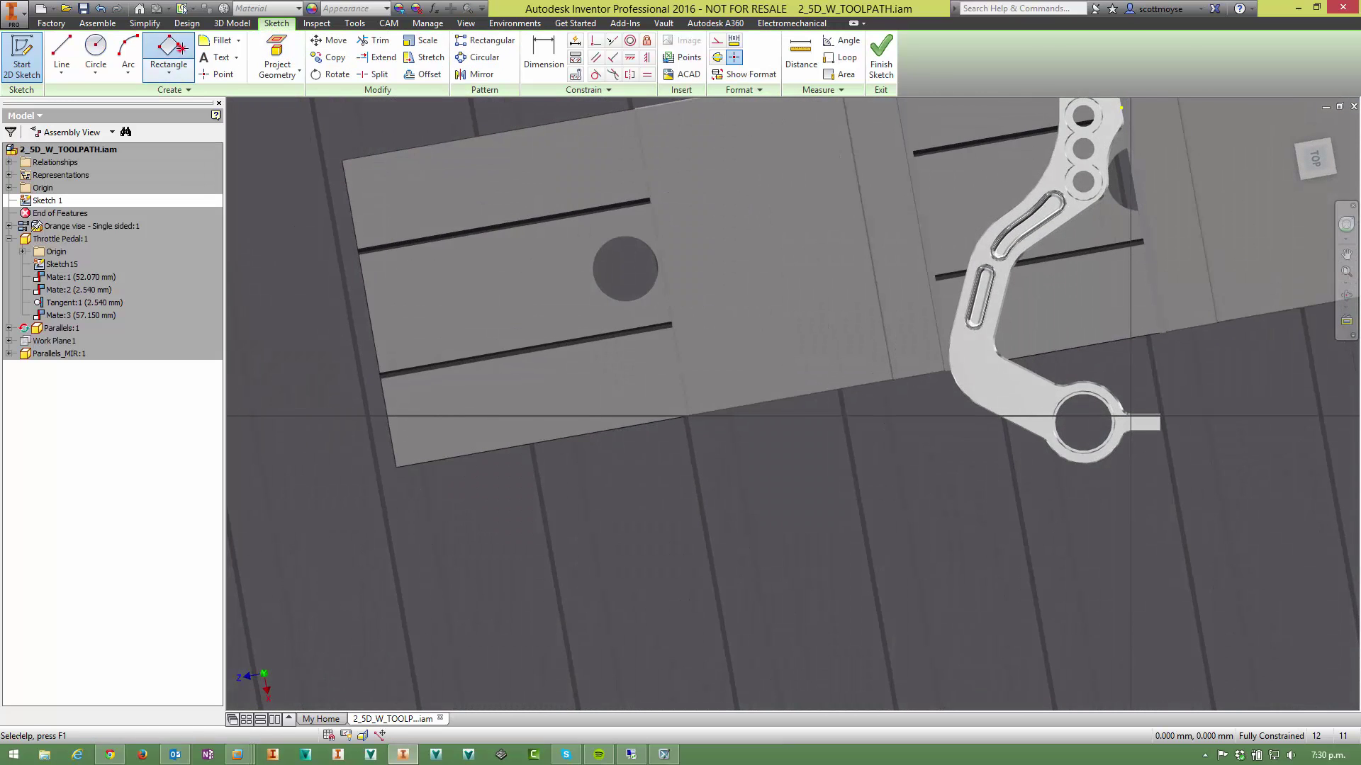
left_click(952, 156)
left_click(1047, 192)
left_click(954, 343)
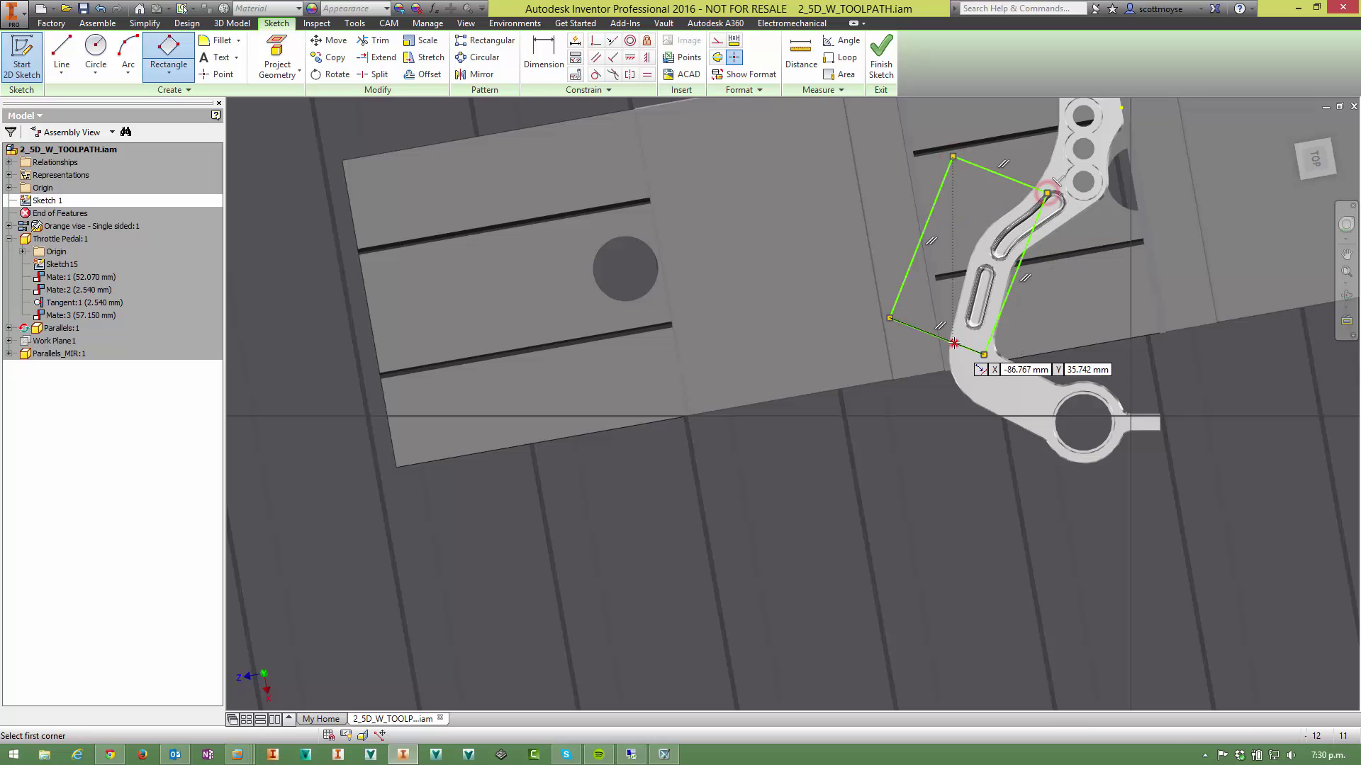
left_click(881, 62)
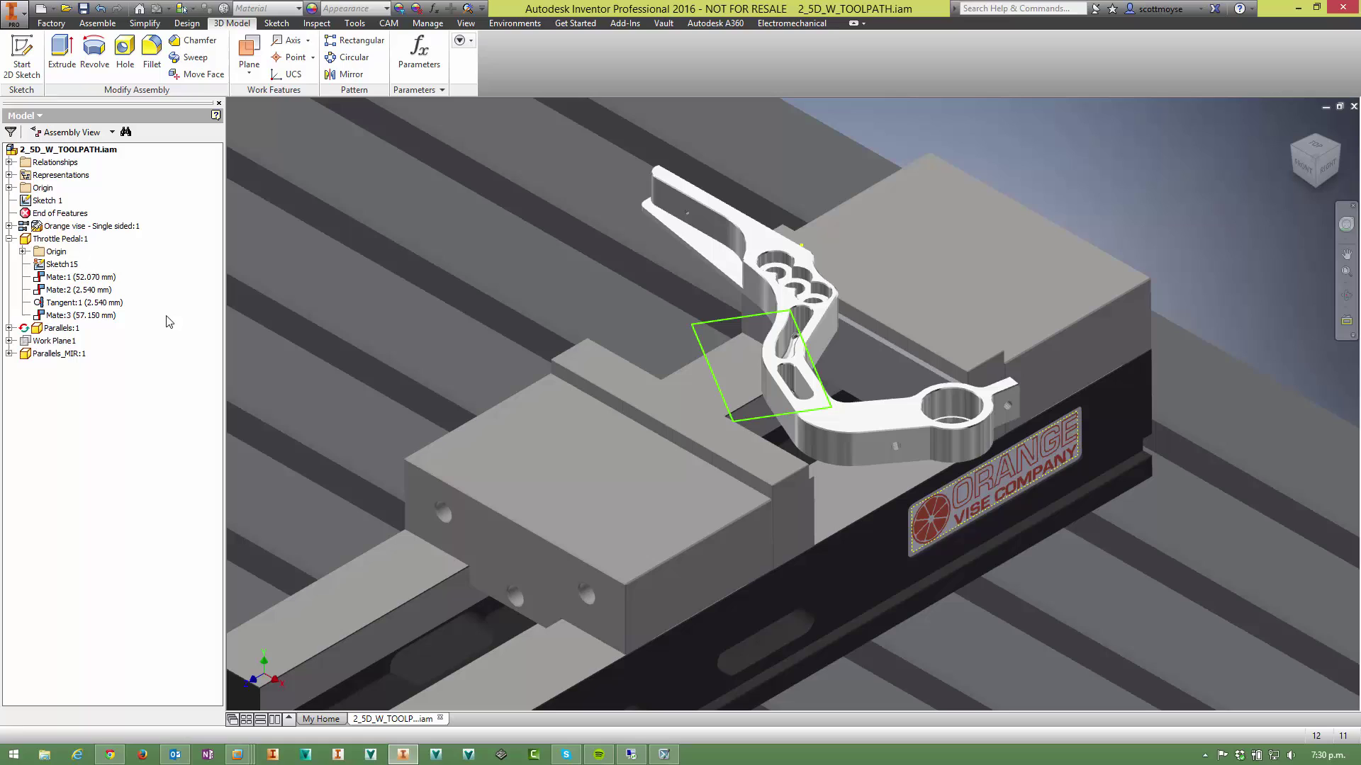
- Select Sketch 1 in the browser to highlight its rectangle, then deselect it
left_click(142, 444)
left_click(33, 201)
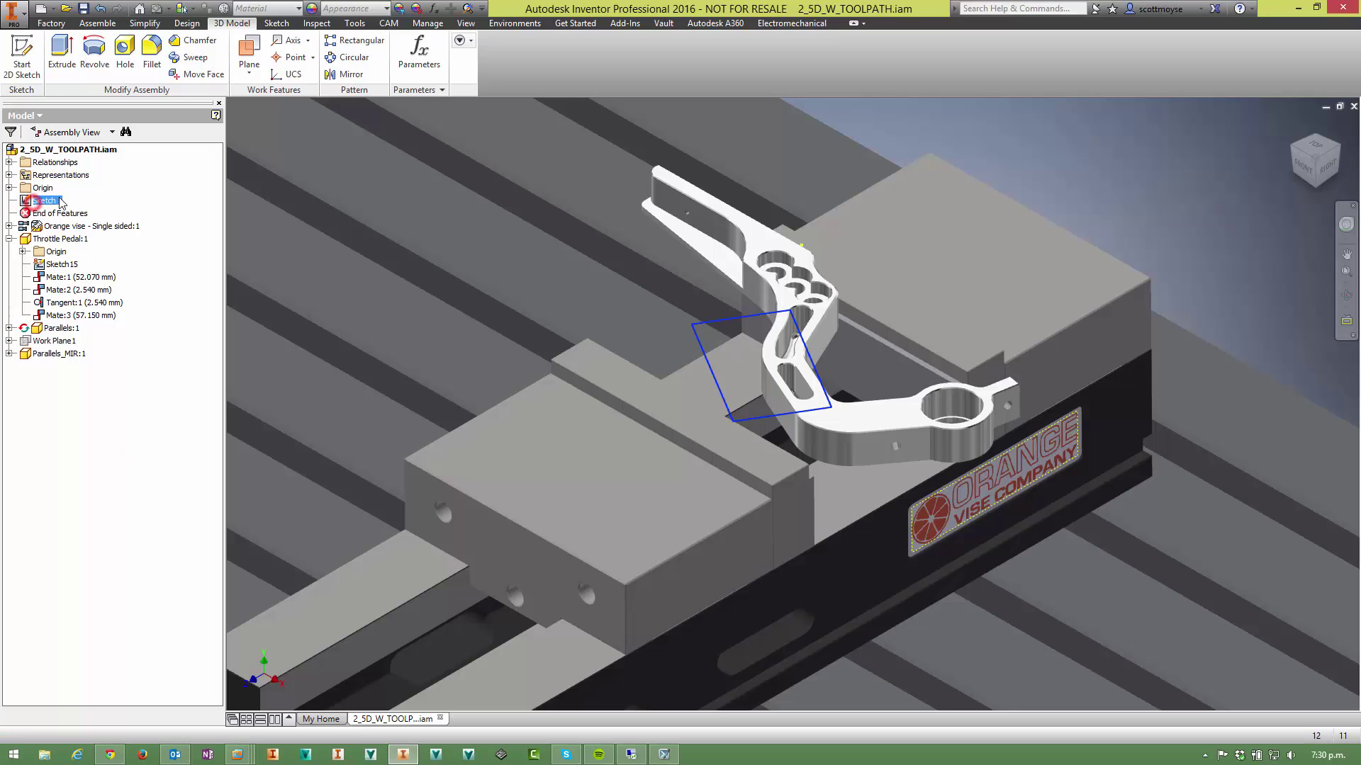
left_click(137, 447)
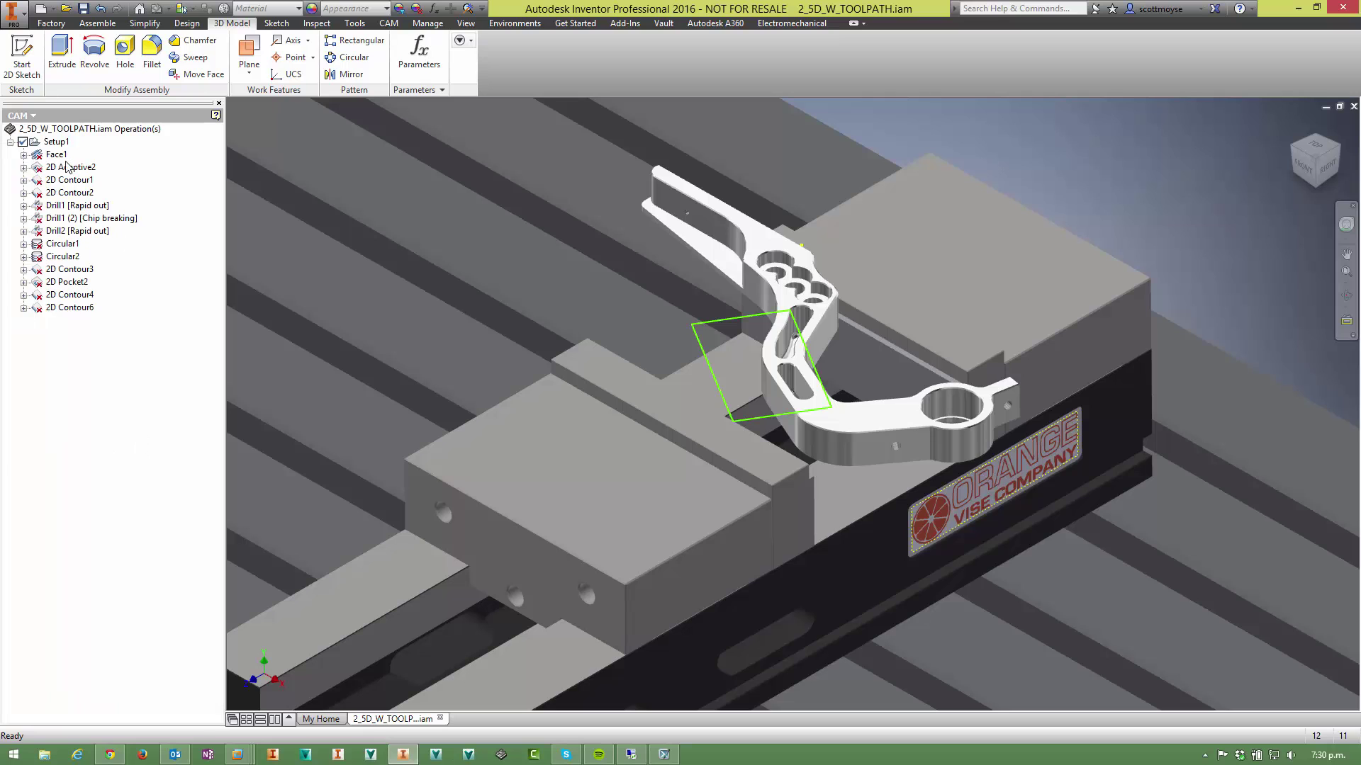
- Open and dismiss Setup1, then open Face1's Geometry settings in its editor
double_click(56, 142)
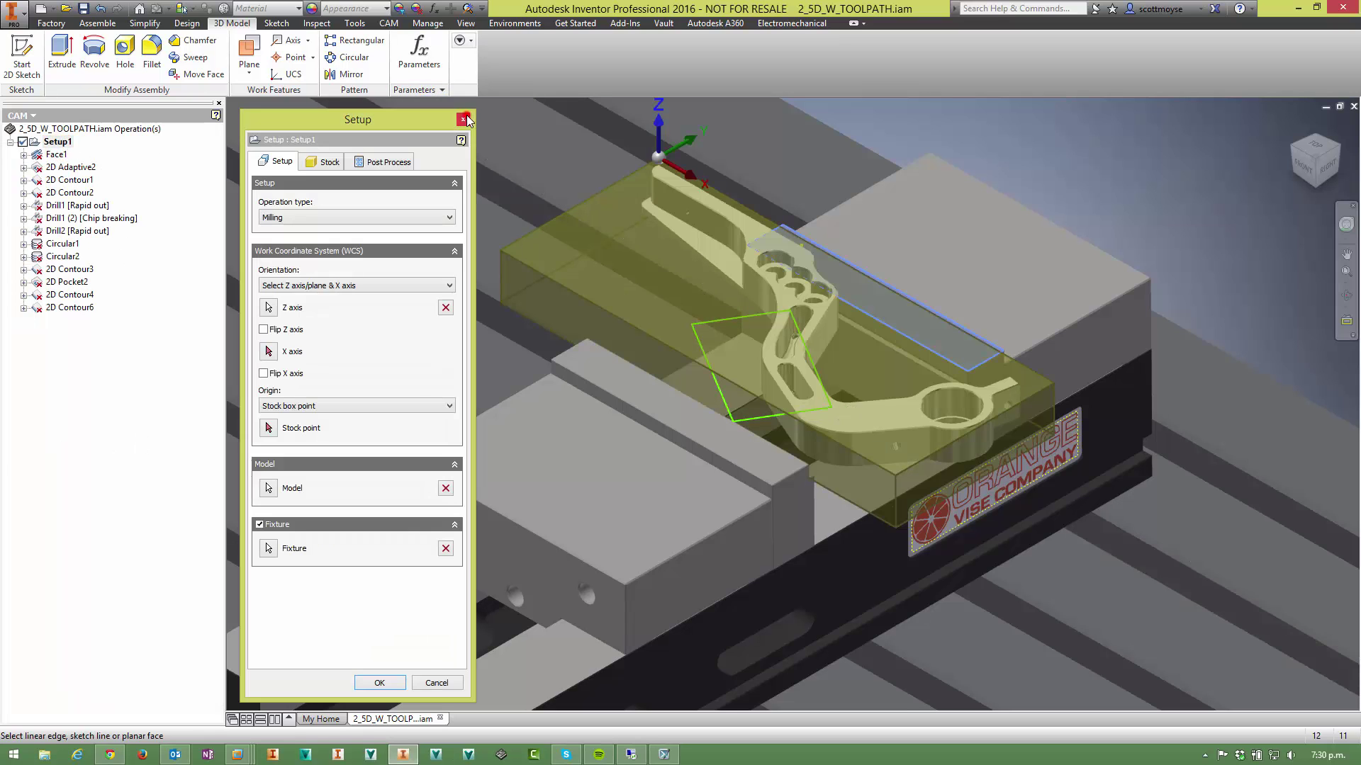
key("Escape")
left_click(58, 154)
double_click(60, 155)
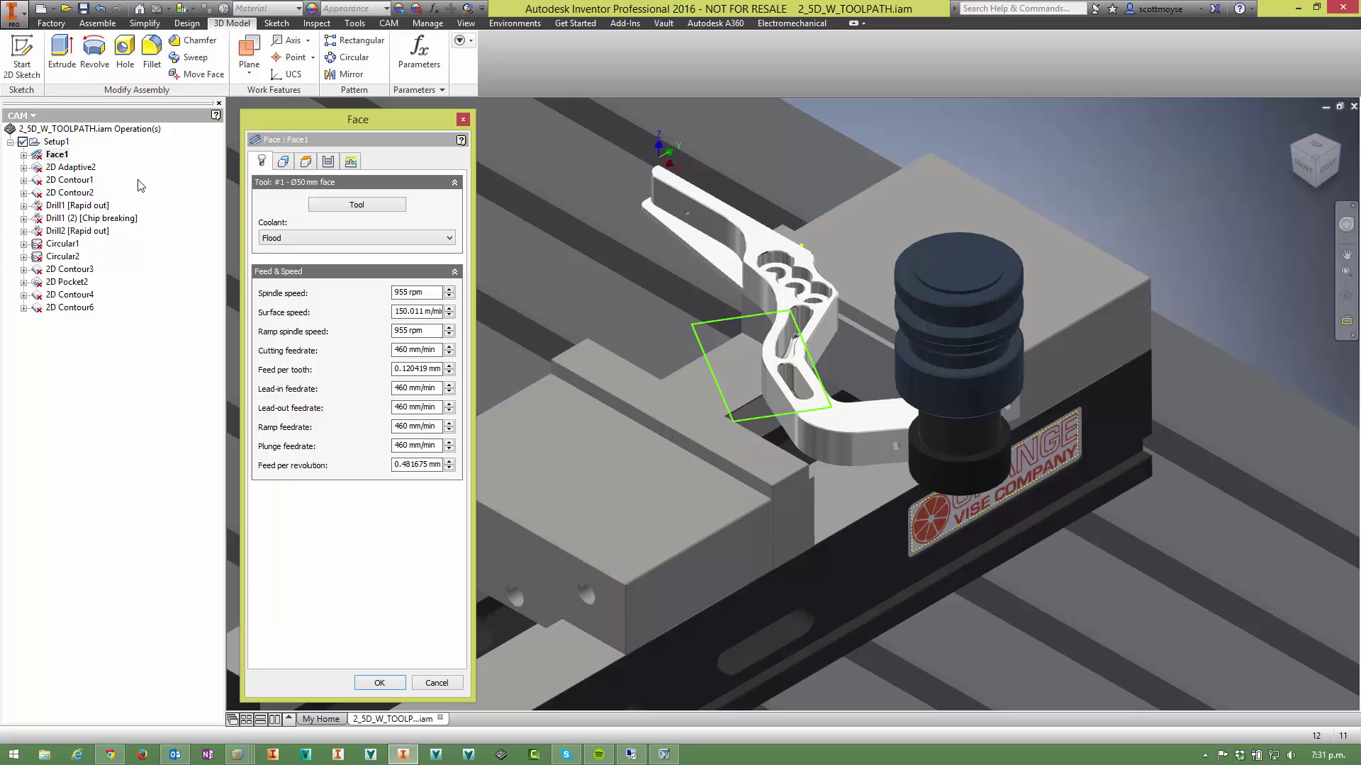
left_click(282, 166)
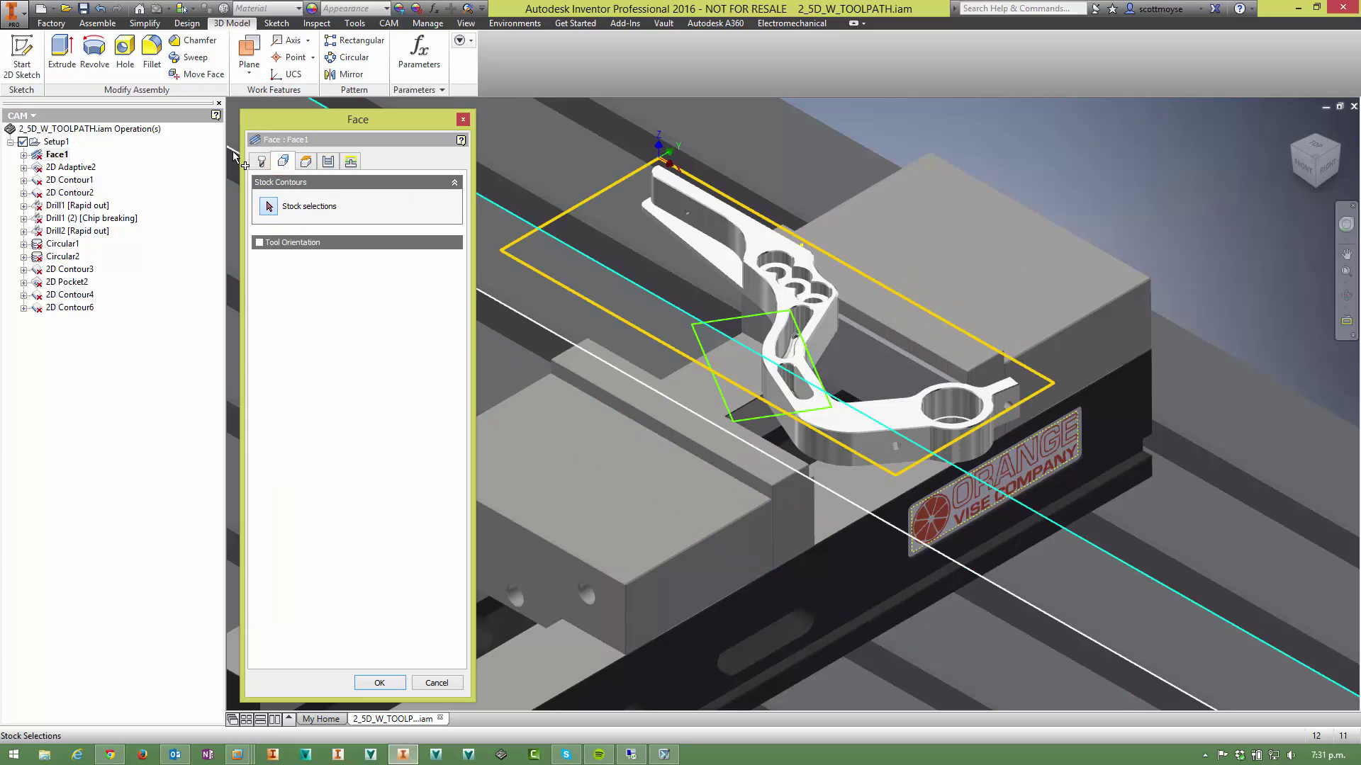
- Switch the browser to the assembly Model tree beside the open Face1 editor
left_click(125, 380)
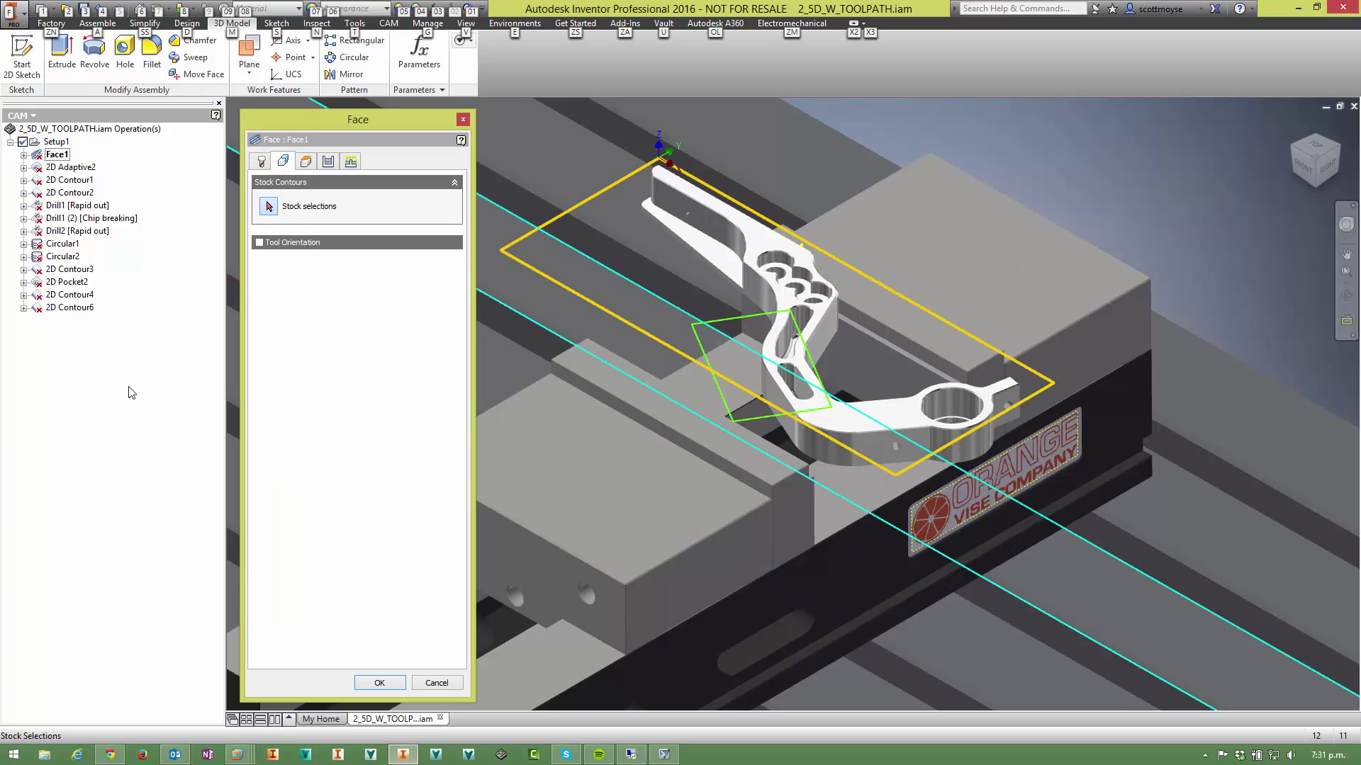
left_click(118, 456)
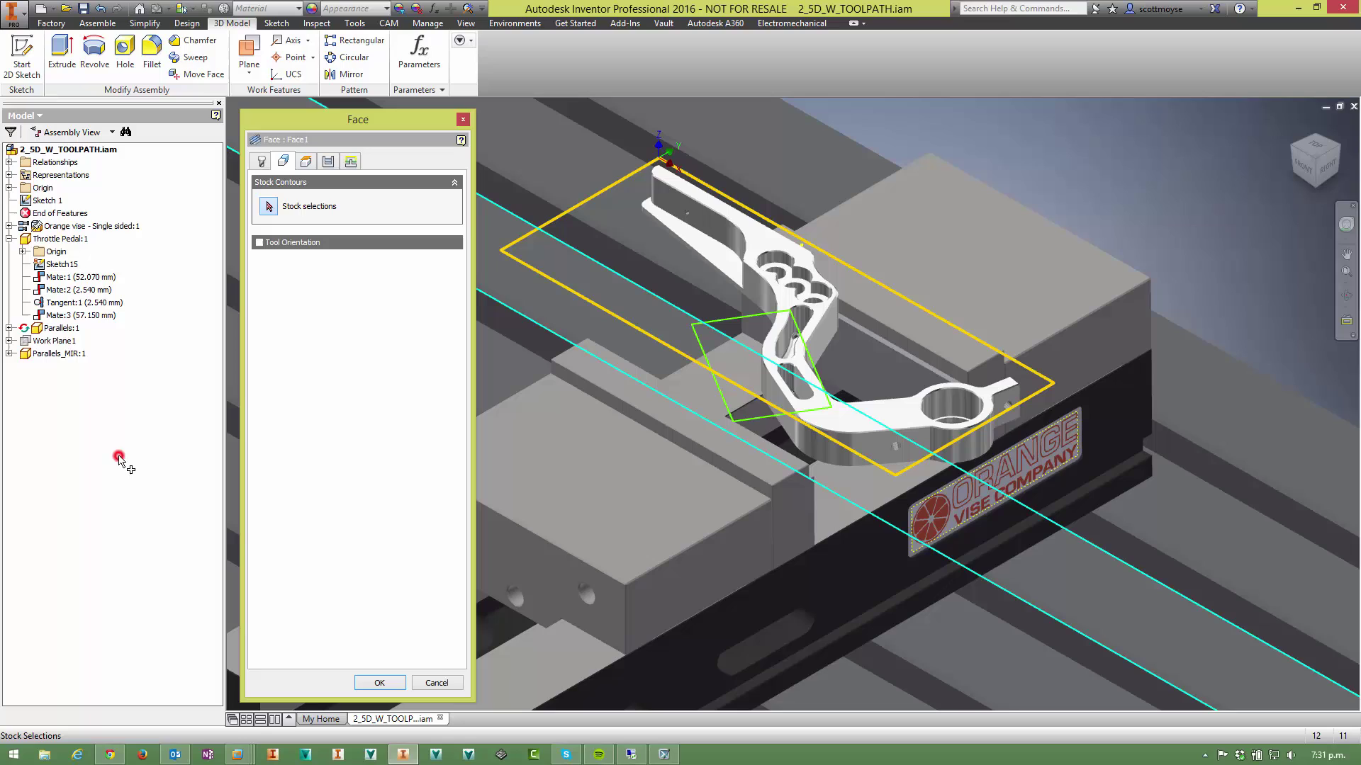
left_click(44, 201)
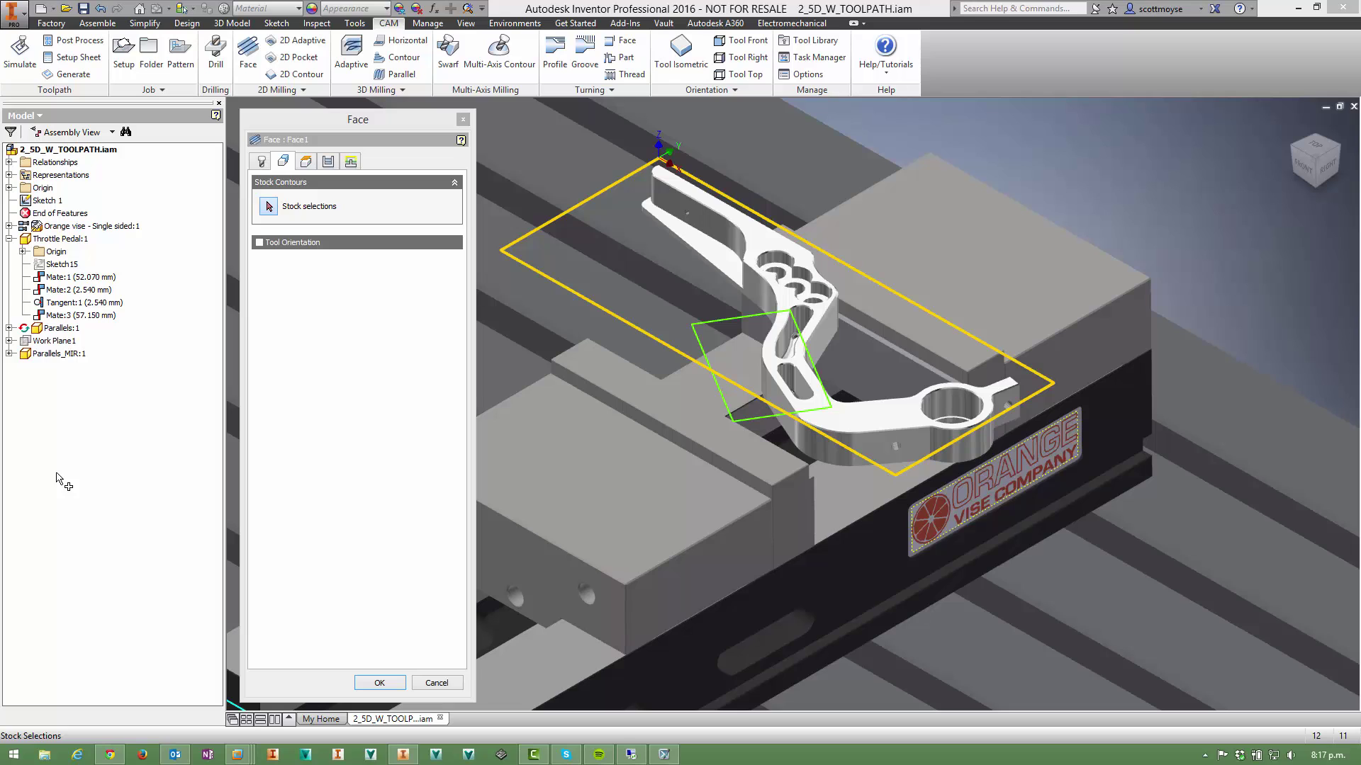
- Cancel the Face operation, then show the SpaceMouse Pro Wireless button assignments for Inventor assemblies
left_click(438, 684)
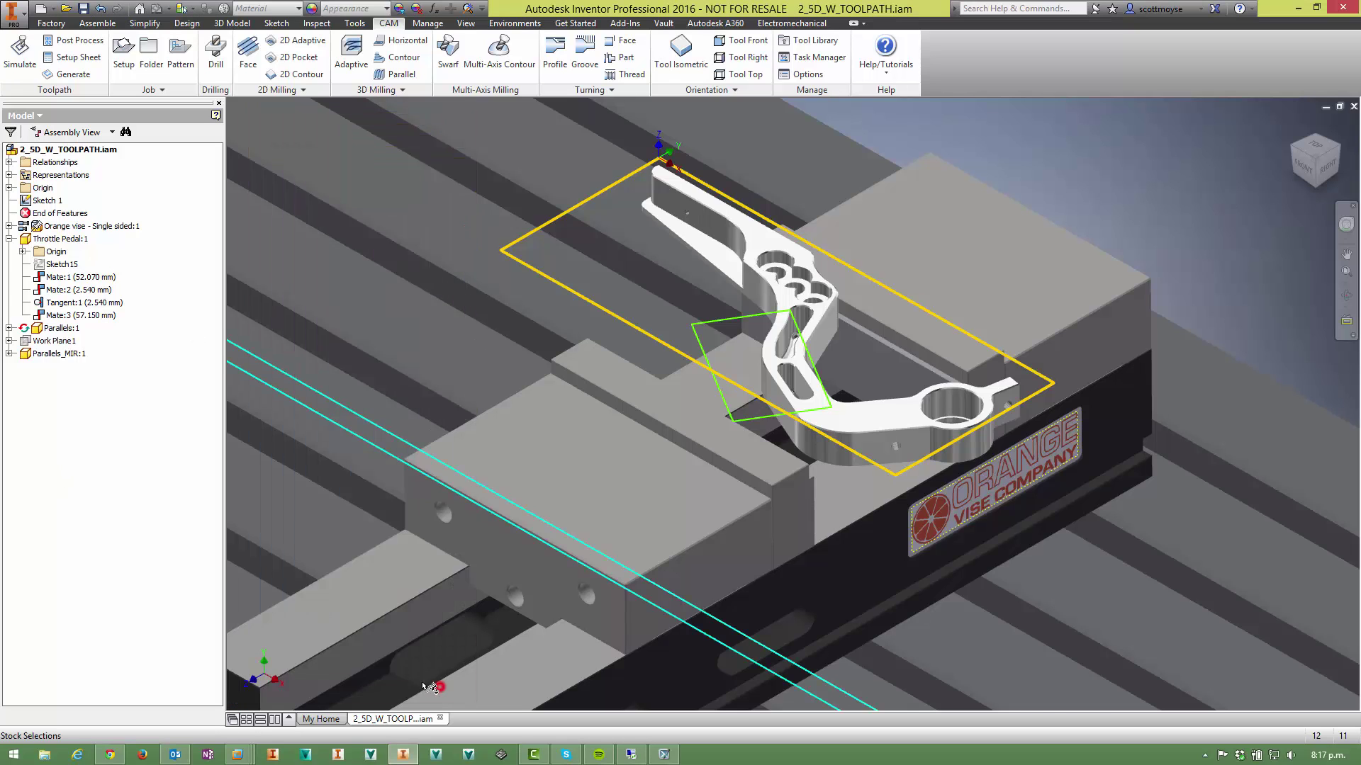
middle_click(181, 443)
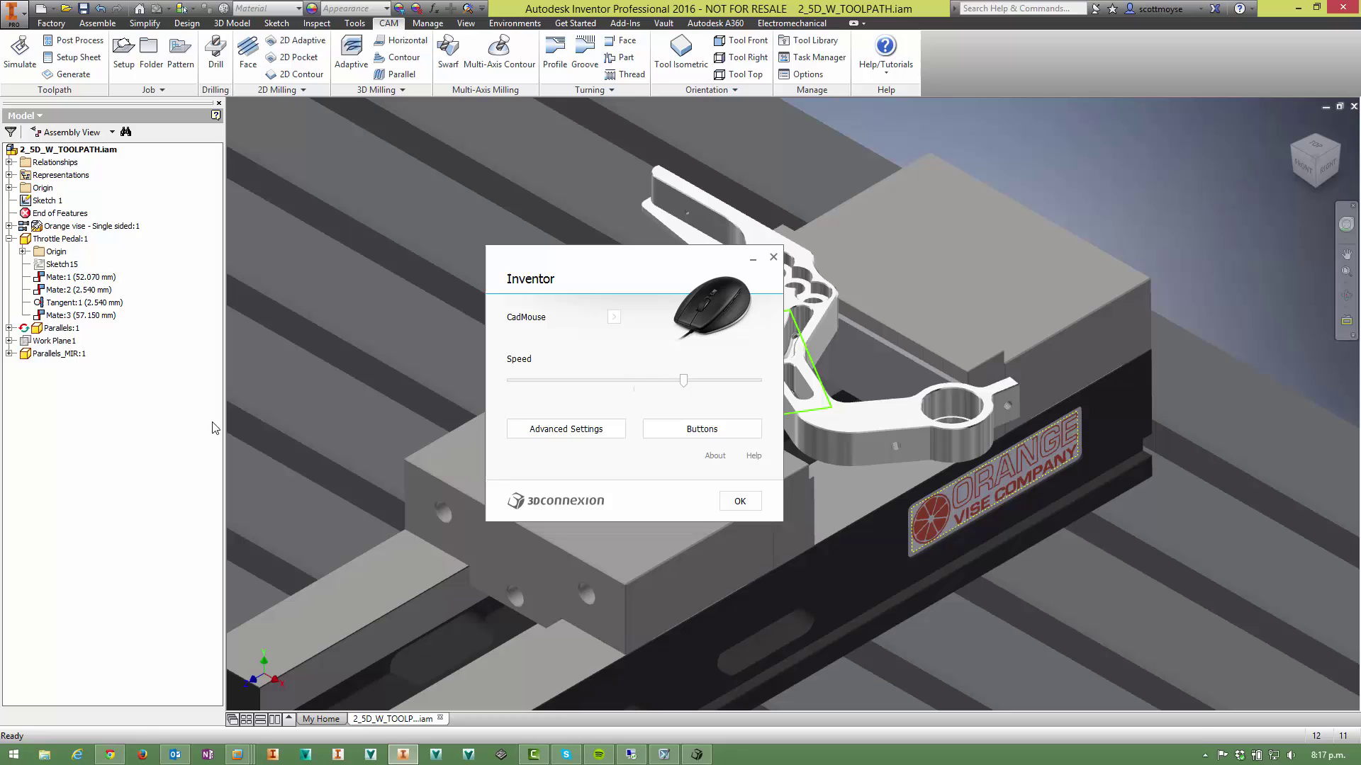
left_click(613, 317)
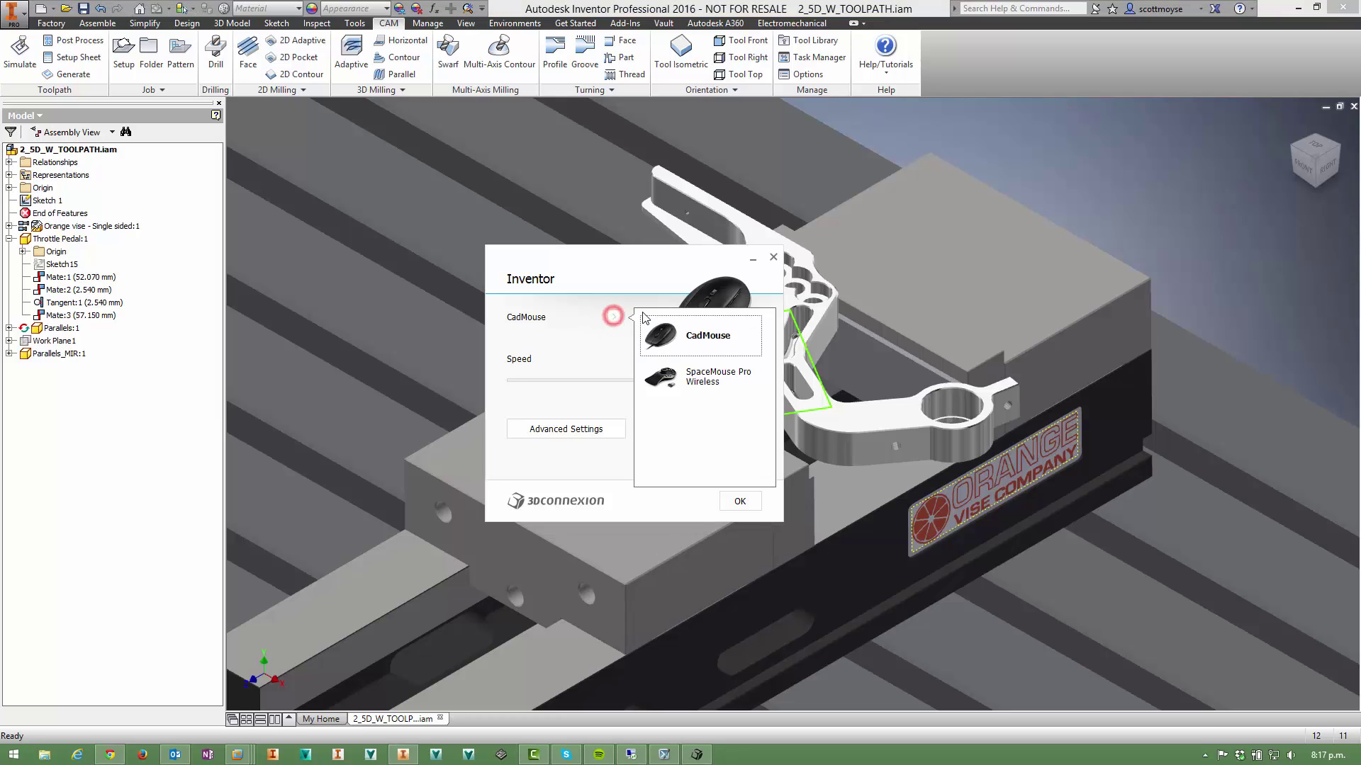
left_click(696, 383)
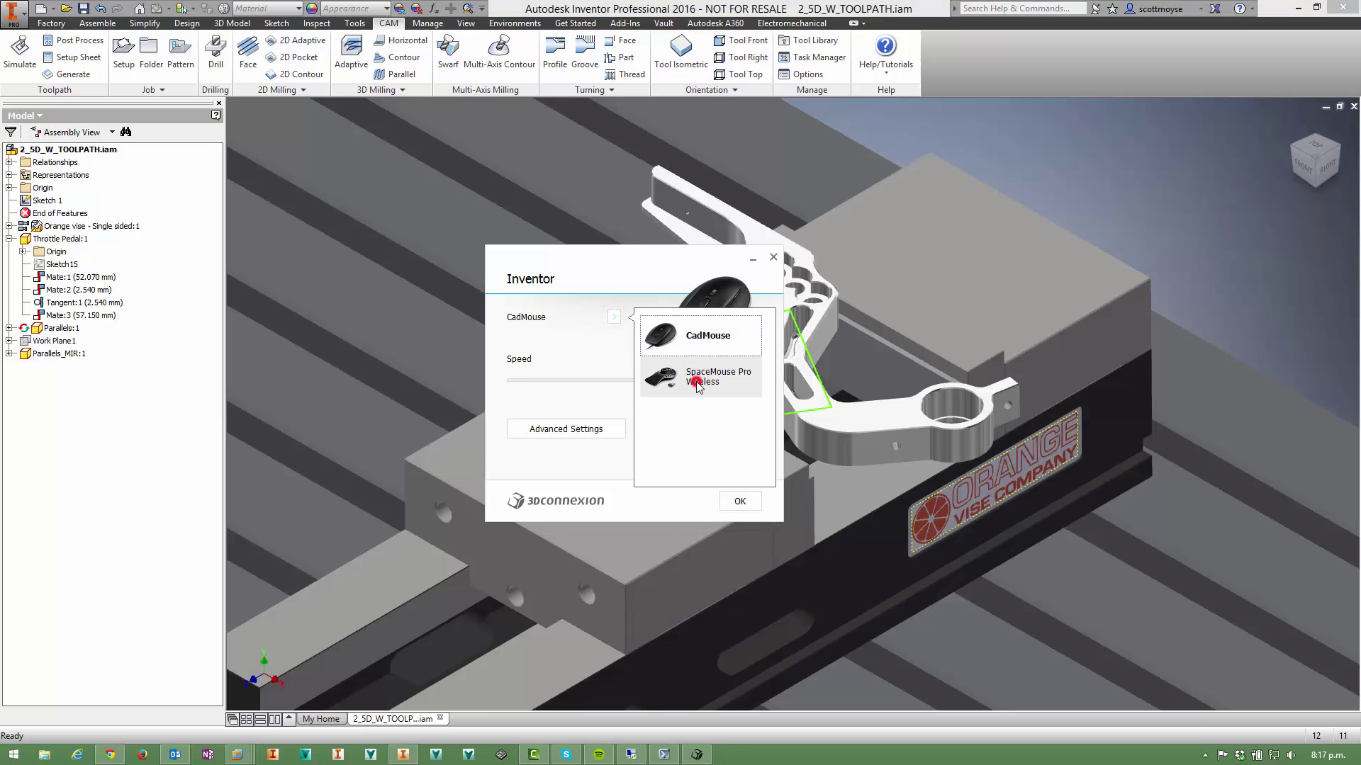
left_click(735, 386)
left_click(667, 429)
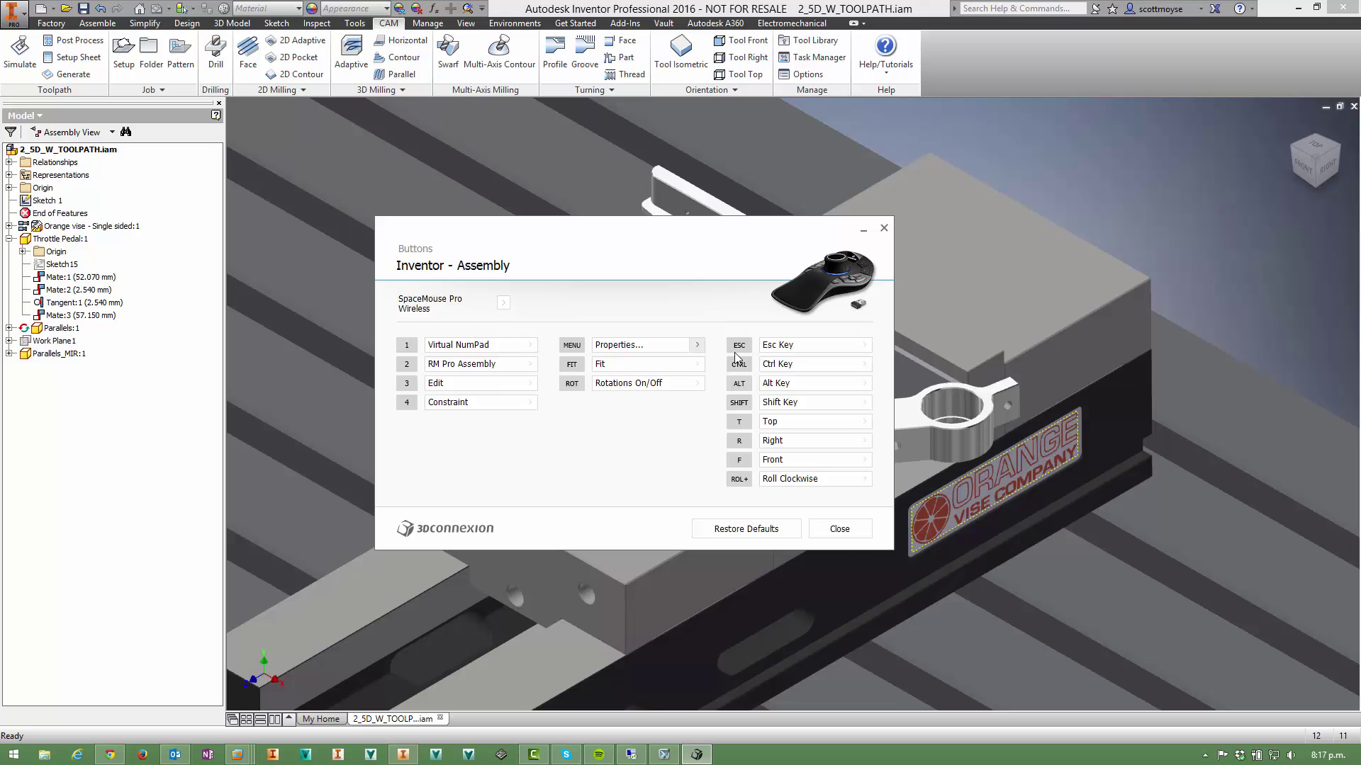
- Assign a new macro to SpaceMouse button 1 and name it CAM_Toggle
left_click(531, 345)
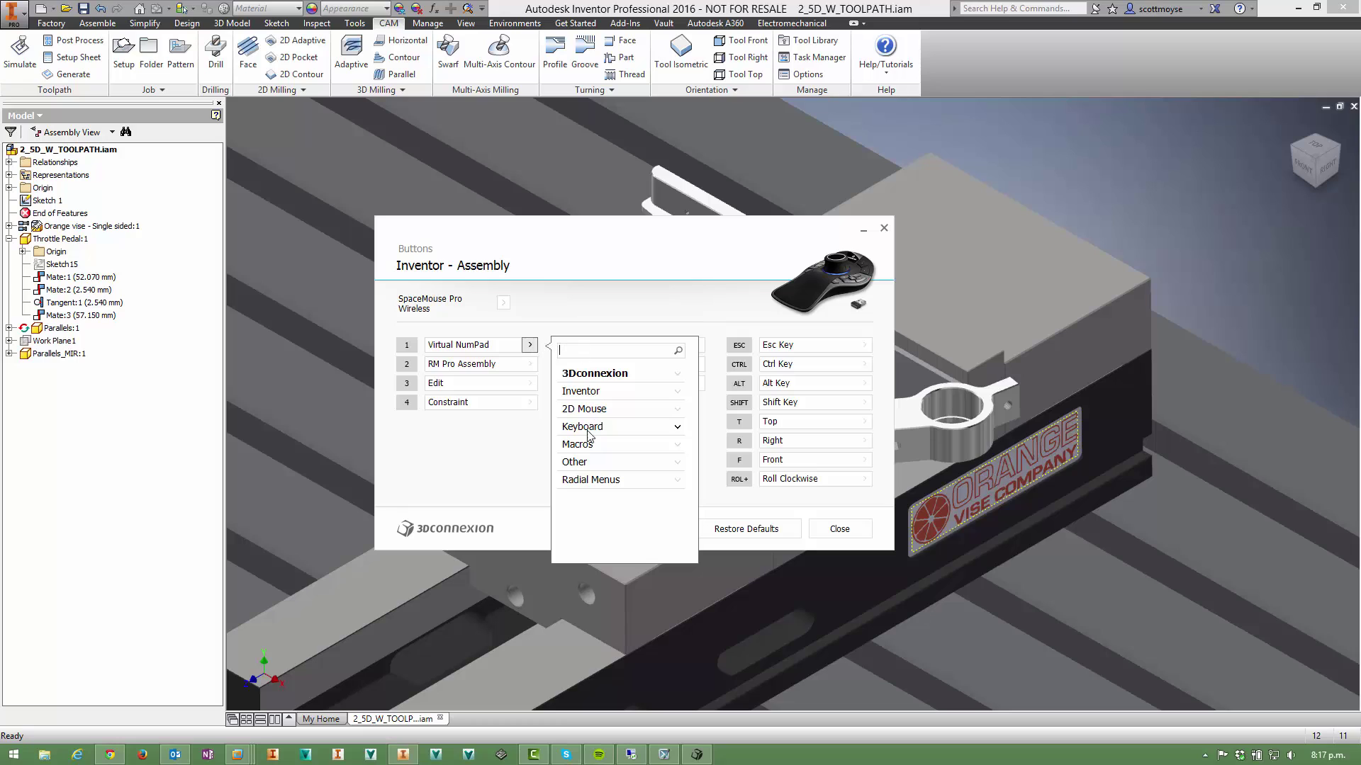
left_click(648, 445)
scroll(629, 496, "down", 5)
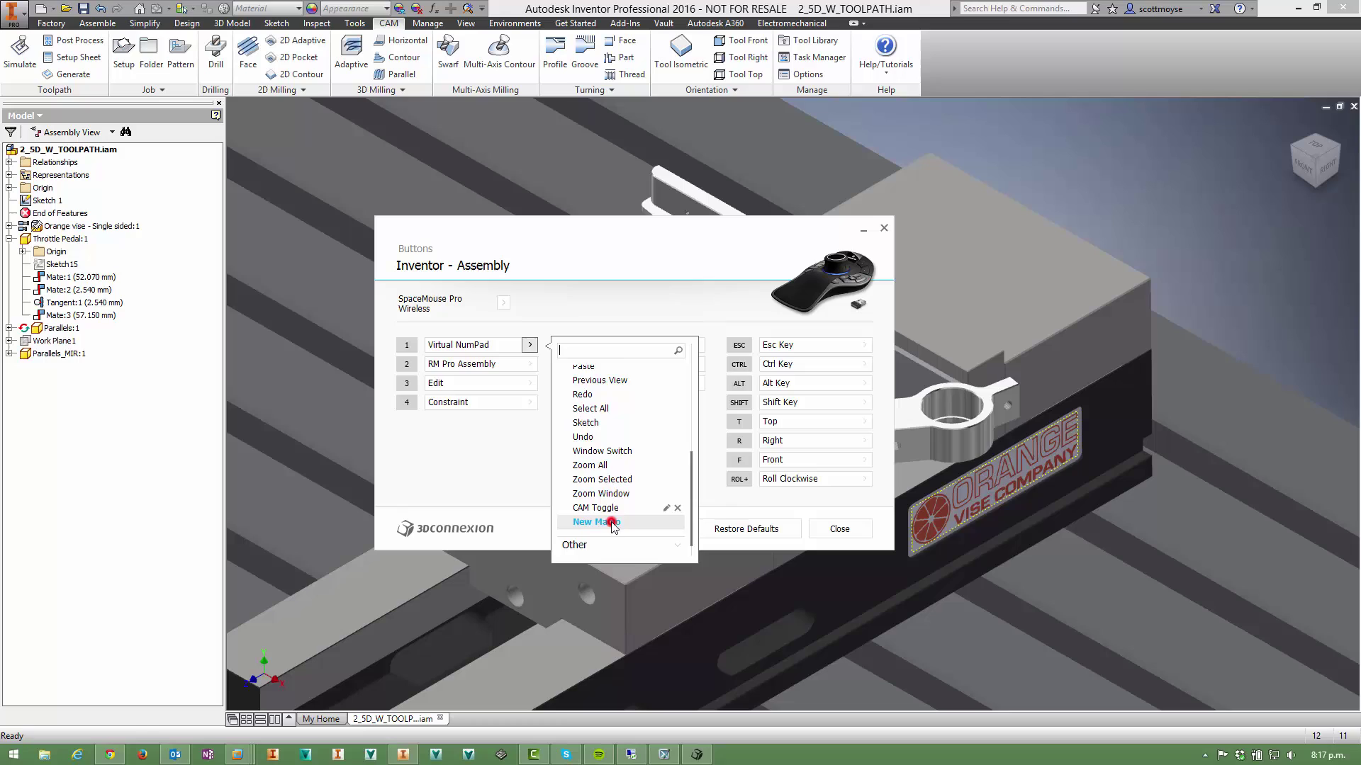
left_click(612, 524)
left_click(609, 342)
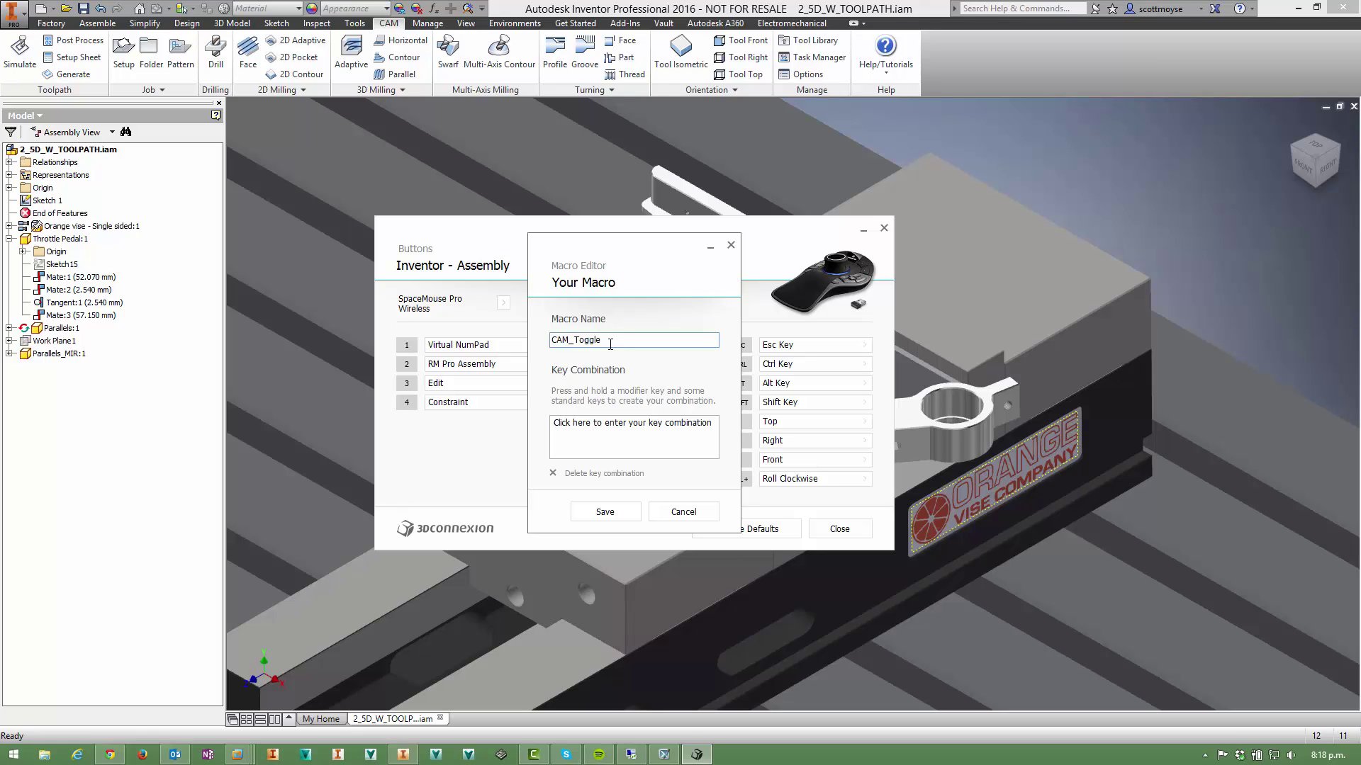
- Record Alt+C as the CAM_Toggle macro's key combination
left_click(634, 428)
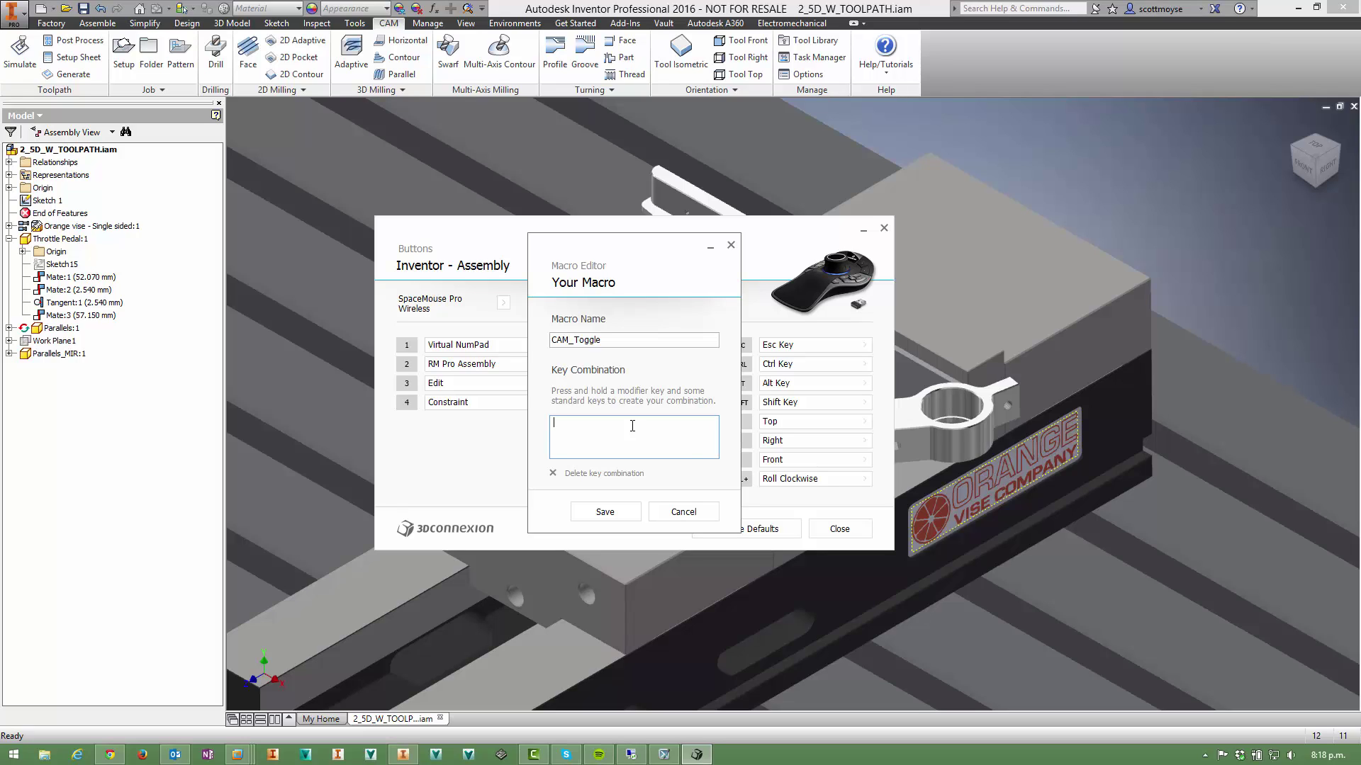
key("alt")
key("alt+c")
- Save the CAM_Toggle macro and close the Buttons and 3Dconnexion settings windows
left_click(606, 512)
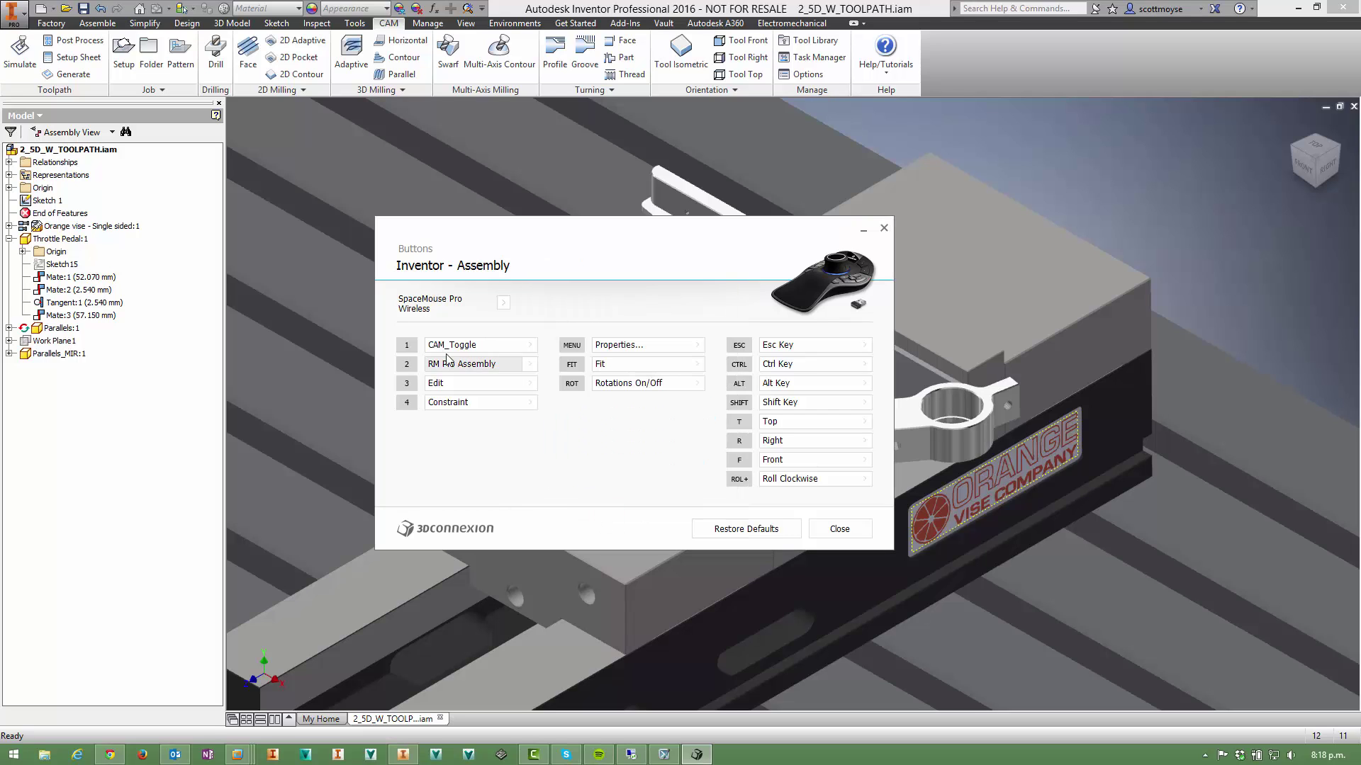
left_click(840, 529)
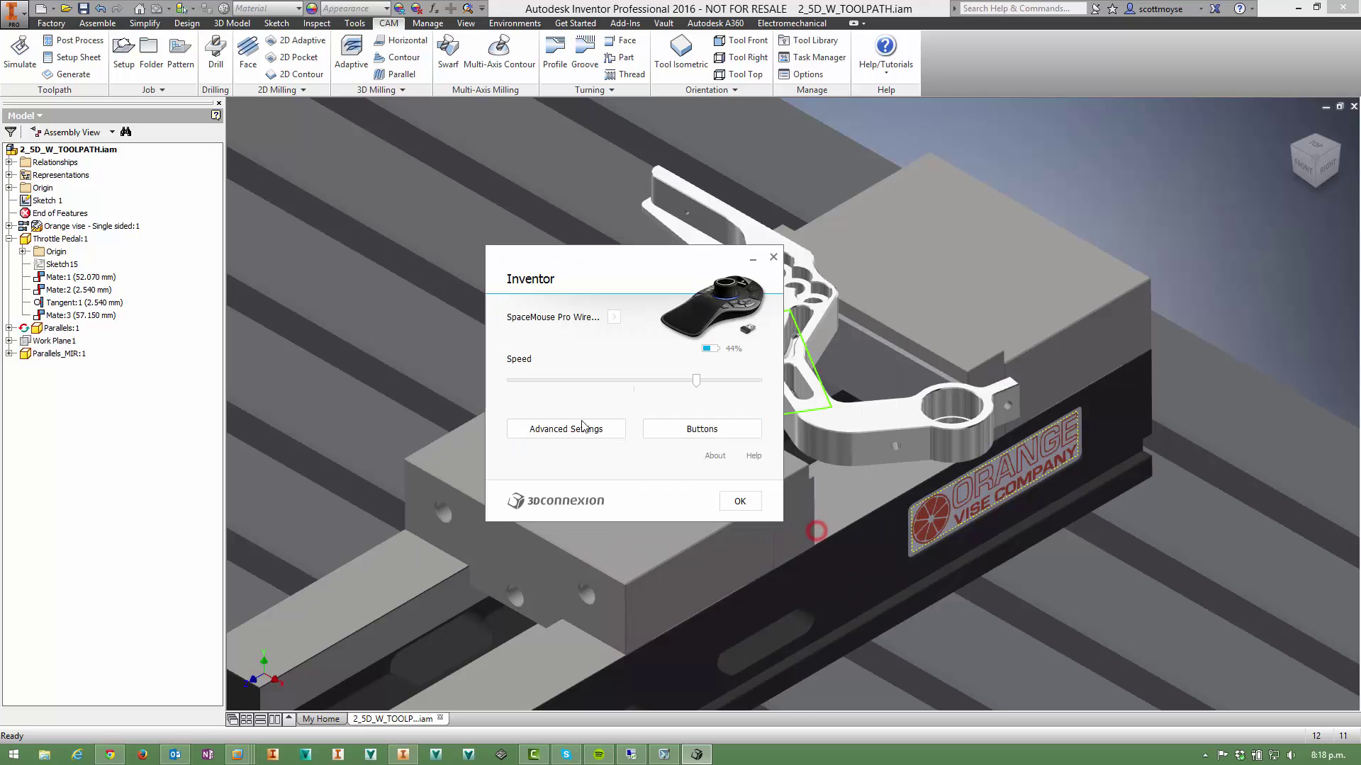
left_click(747, 503)
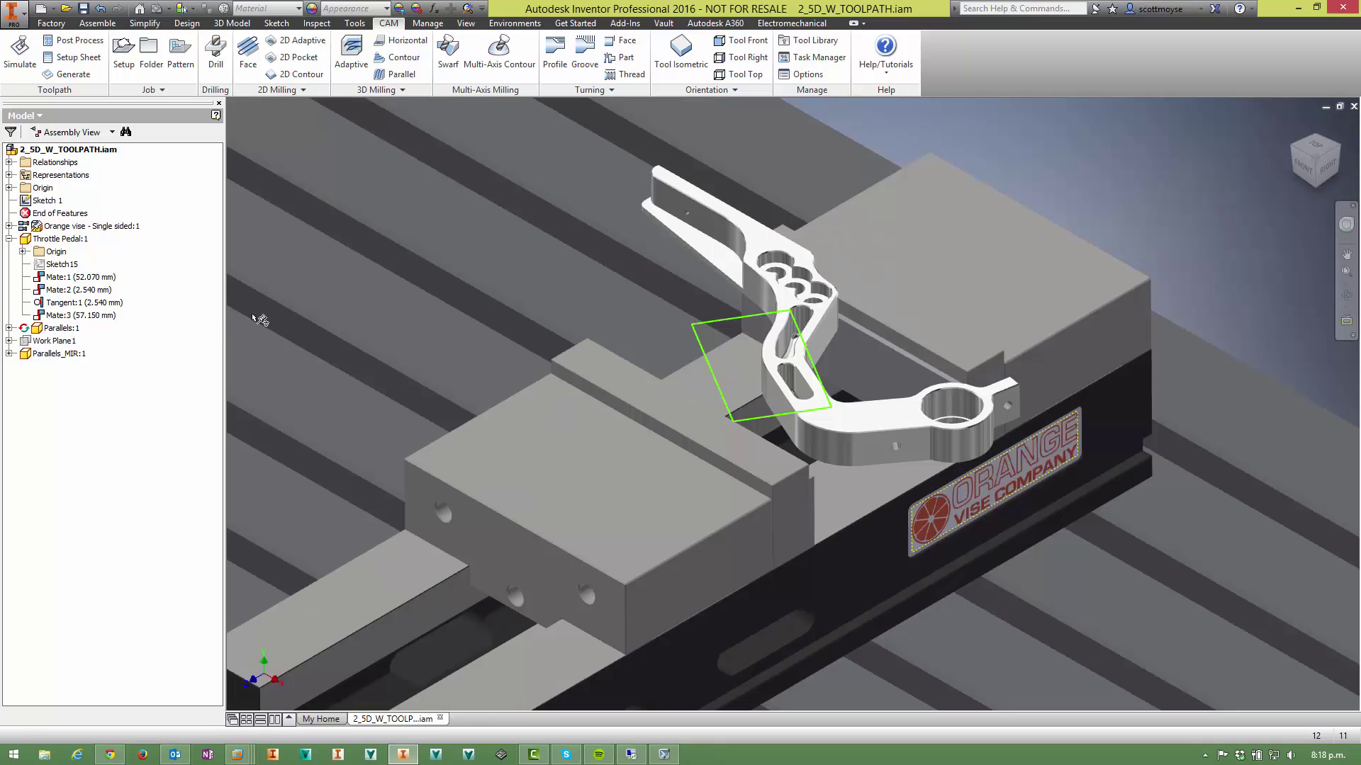
left_click(185, 397)
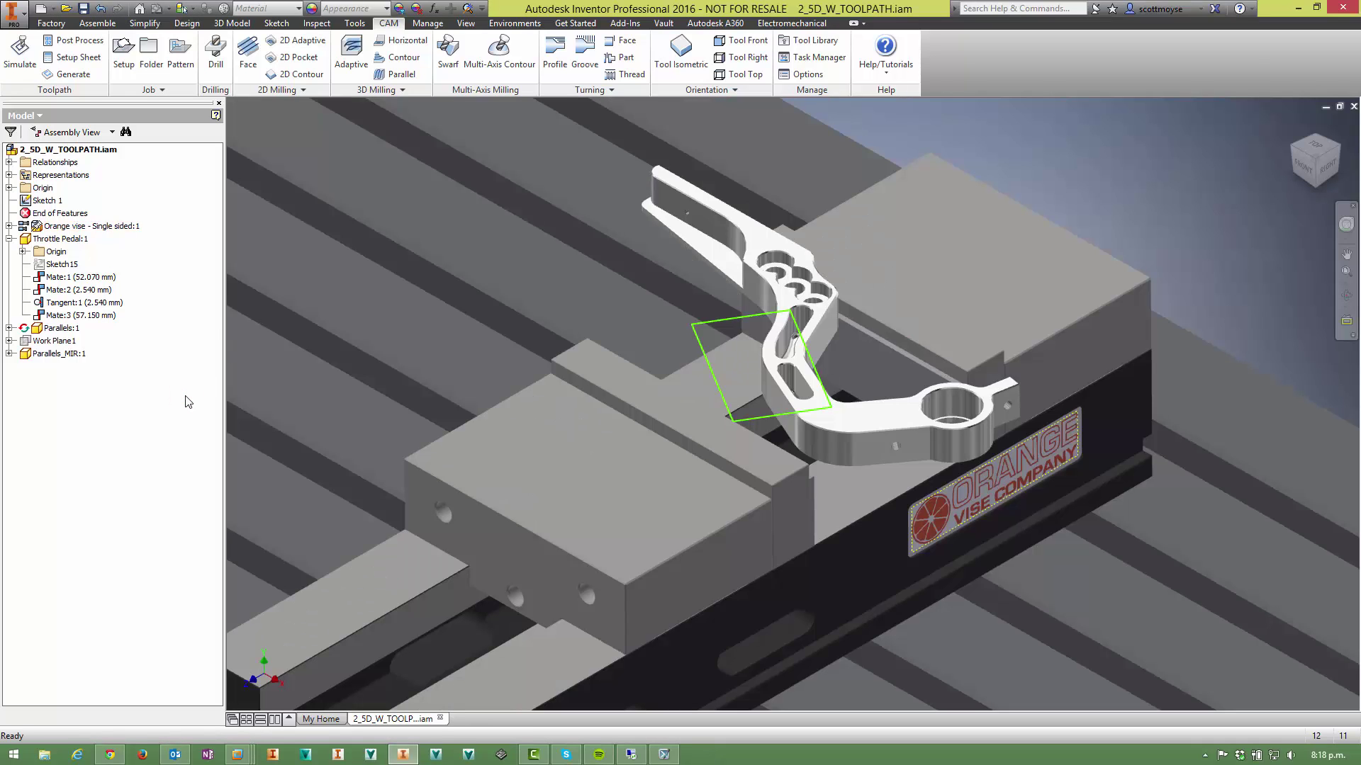